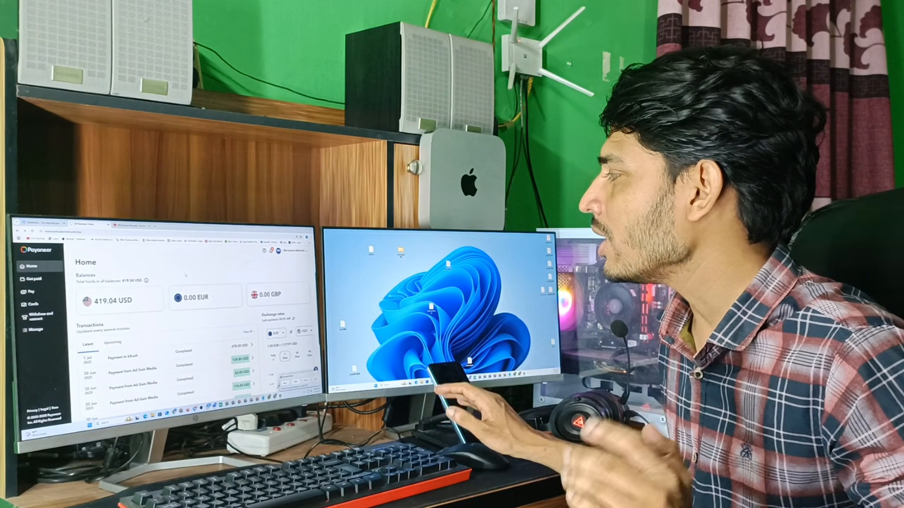
Start the screen recording and bring the Affmine dashboard window to the front
click(285, 383)
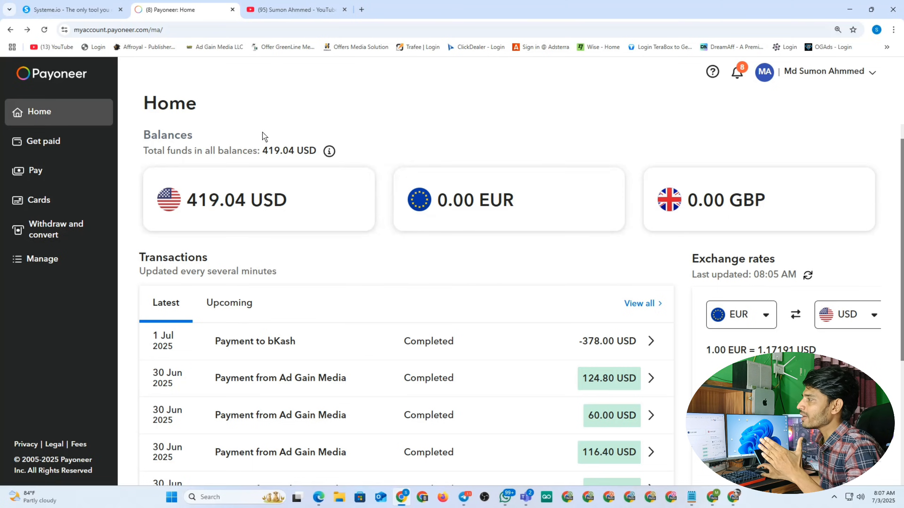
click(736, 498)
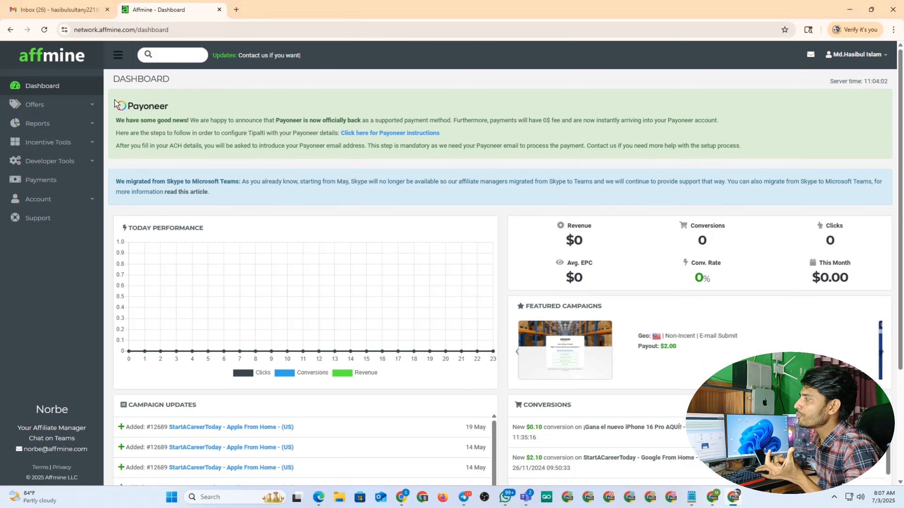
Read the dashboard's Payoneer announcement, then go to Affmine's Payments page
drag(114, 122, 761, 145)
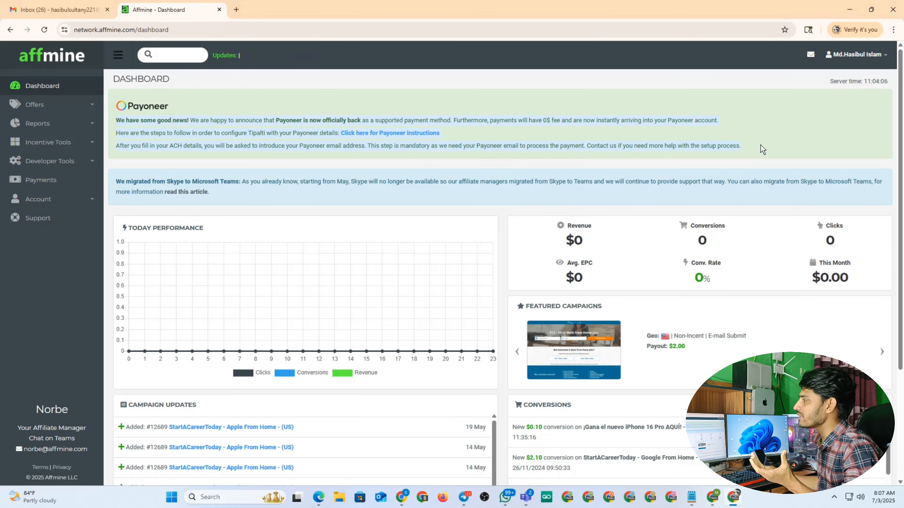
click(327, 97)
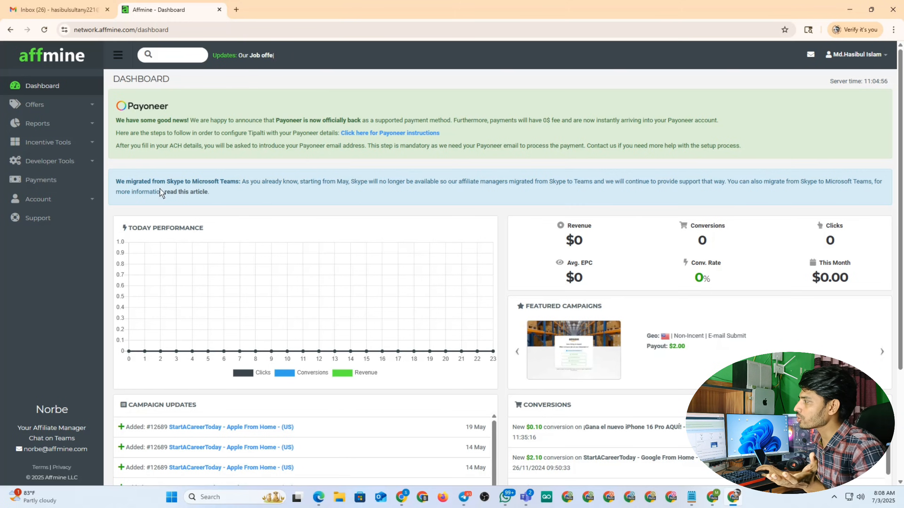
click(36, 181)
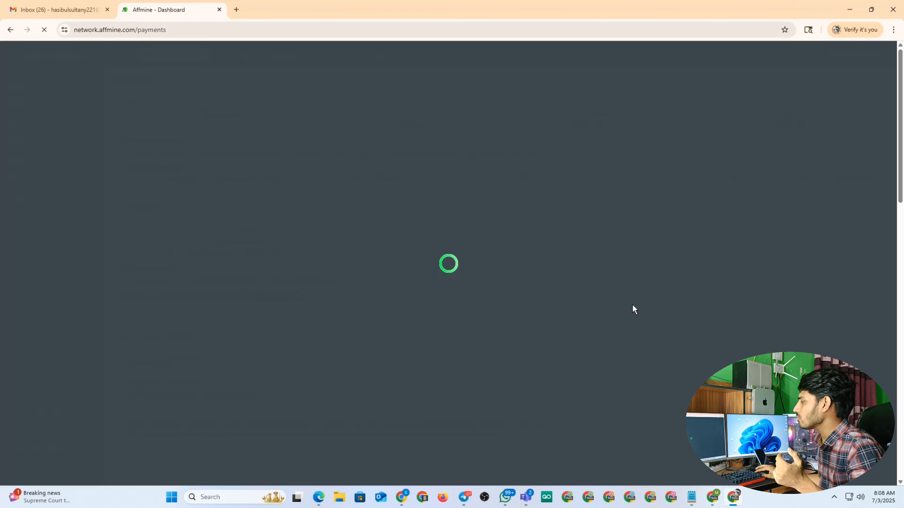
In Payoneer, go to Get paid and open the Receiving accounts list with the GBP and USD accounts
click(402, 498)
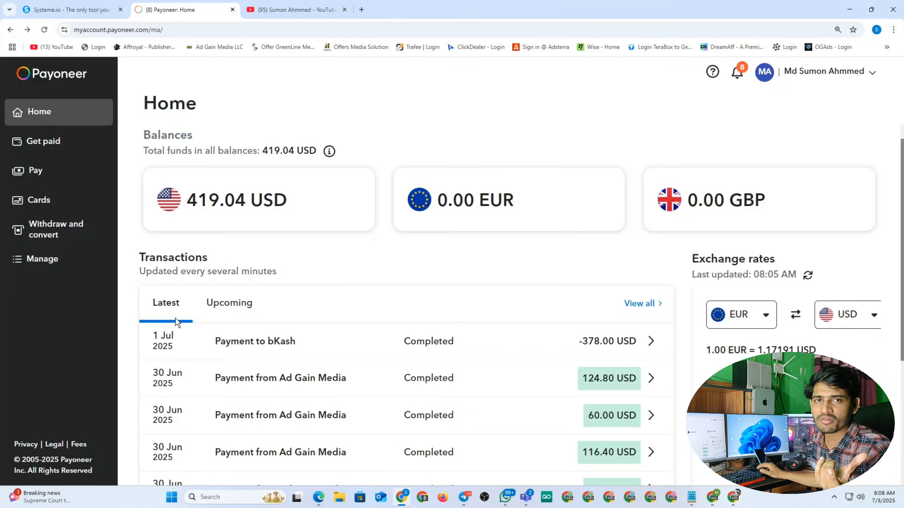
click(52, 141)
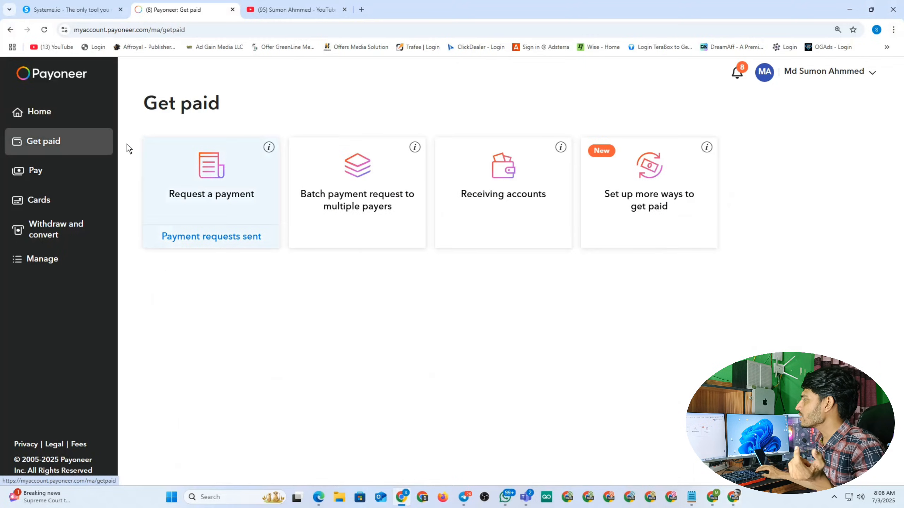
click(501, 173)
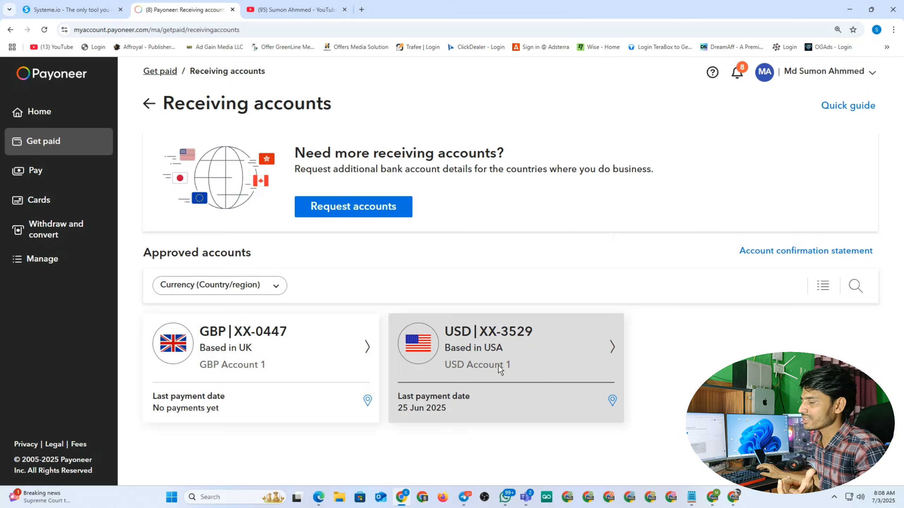
click(295, 9)
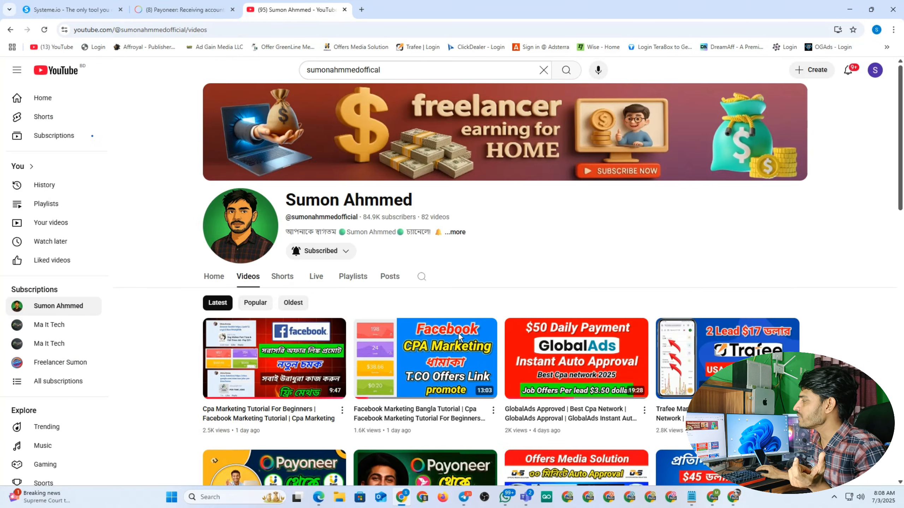
scroll(473, 252, down, 5)
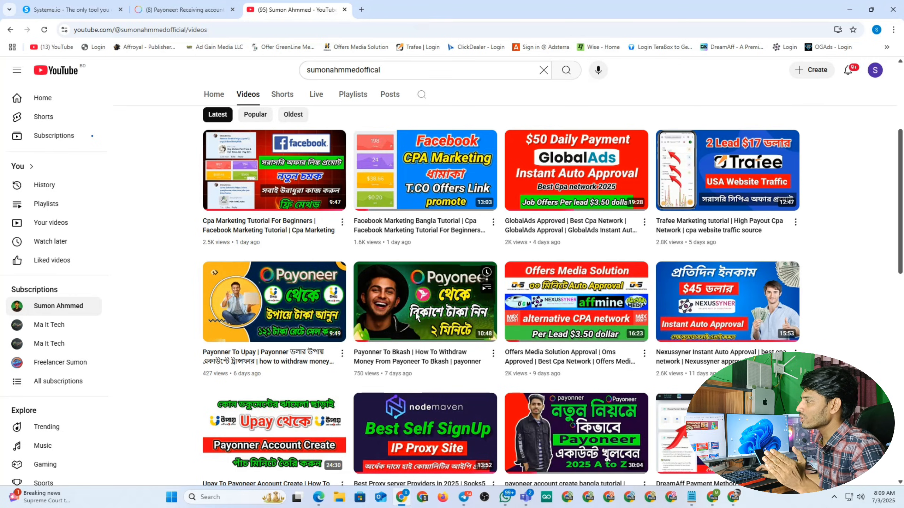
scroll(468, 297, up, 5)
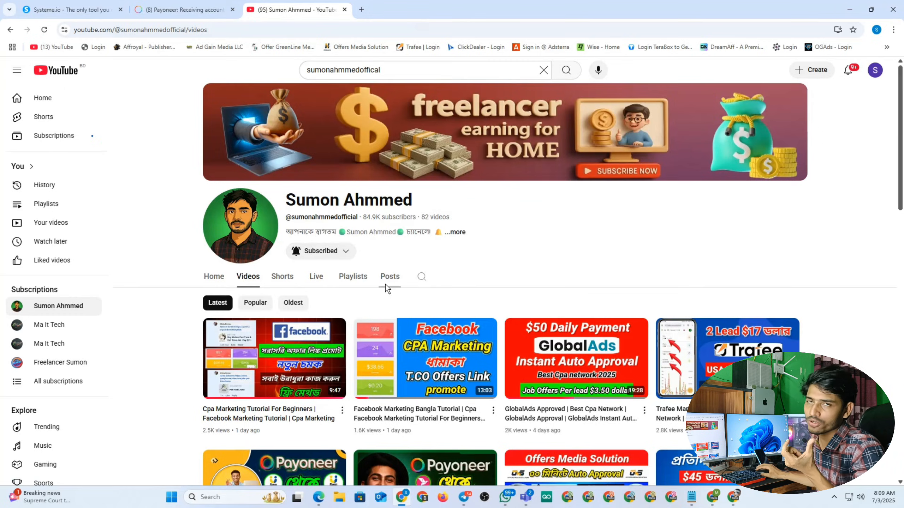
Scroll through Affmine's Payment Settings to confirm ACH shows NOT PAYABLE, then go to Gmail
click(182, 10)
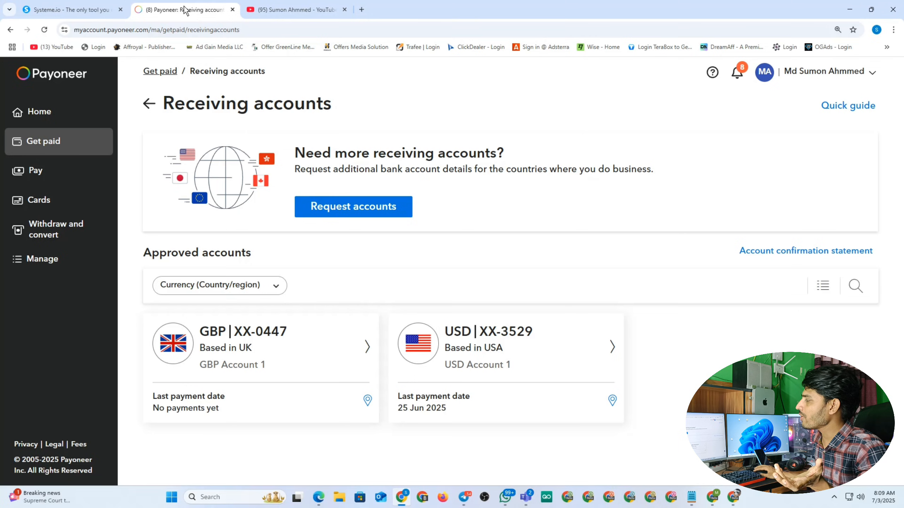
click(718, 496)
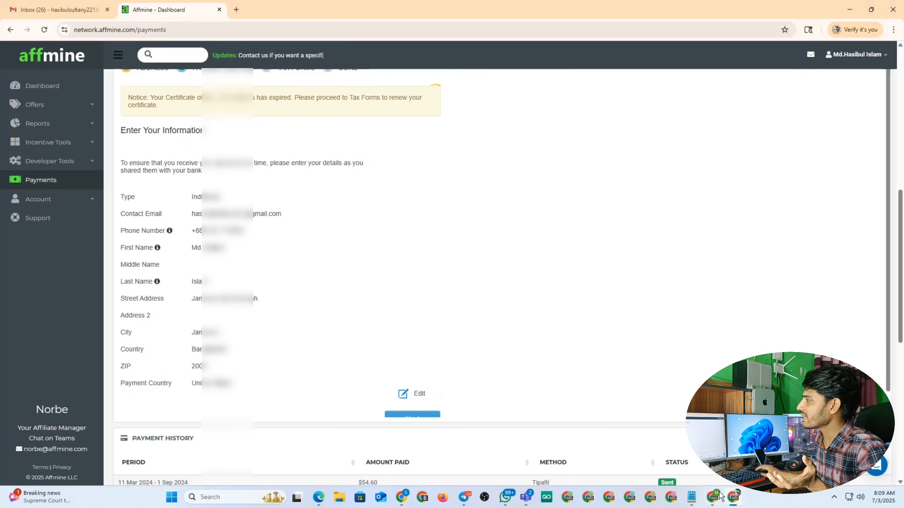
scroll(498, 350, up, 10)
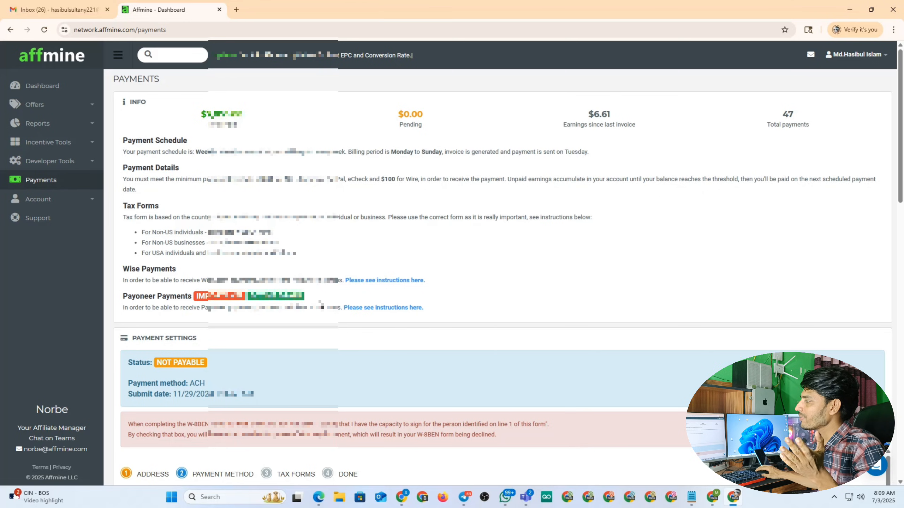
scroll(321, 304, down, 3)
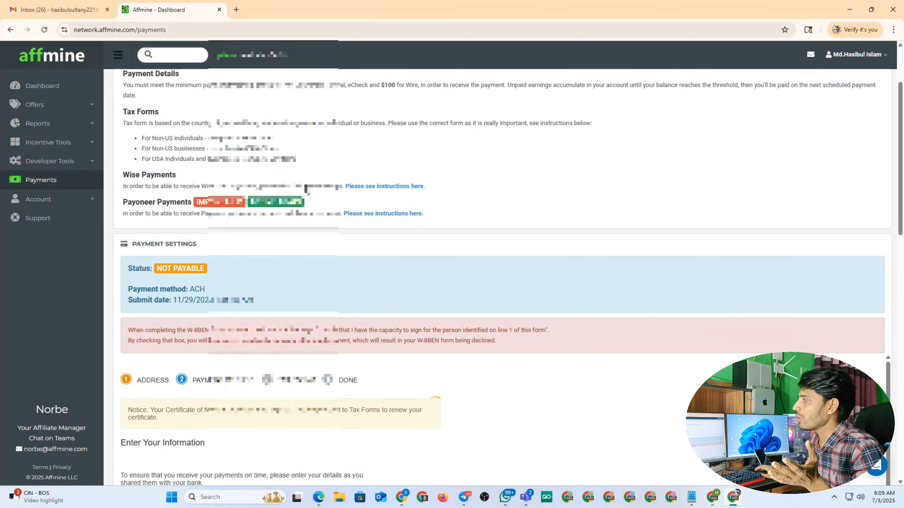
scroll(319, 176, down, 4)
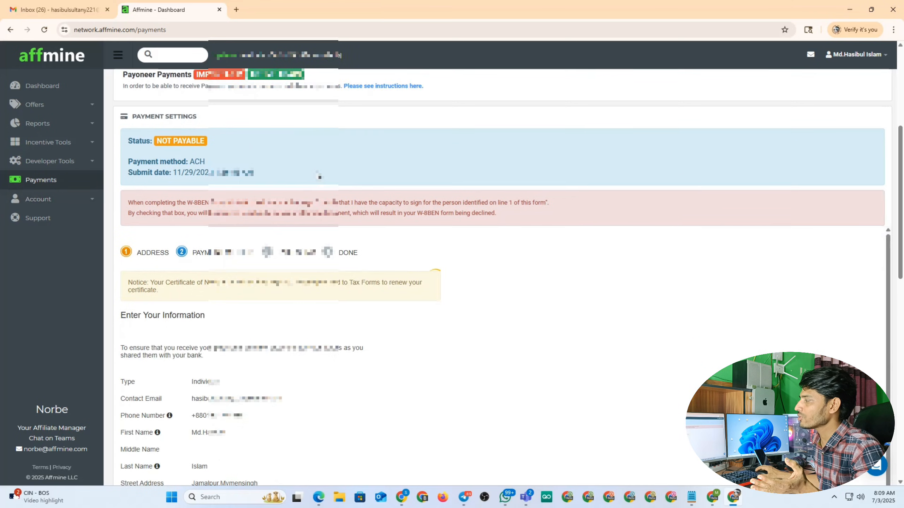
scroll(319, 175, down, 5)
scroll(343, 267, down, 1)
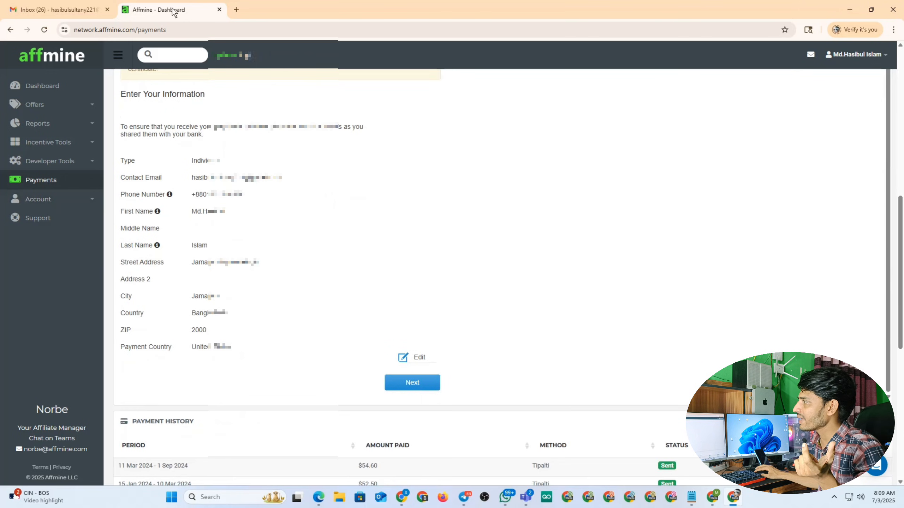
click(82, 4)
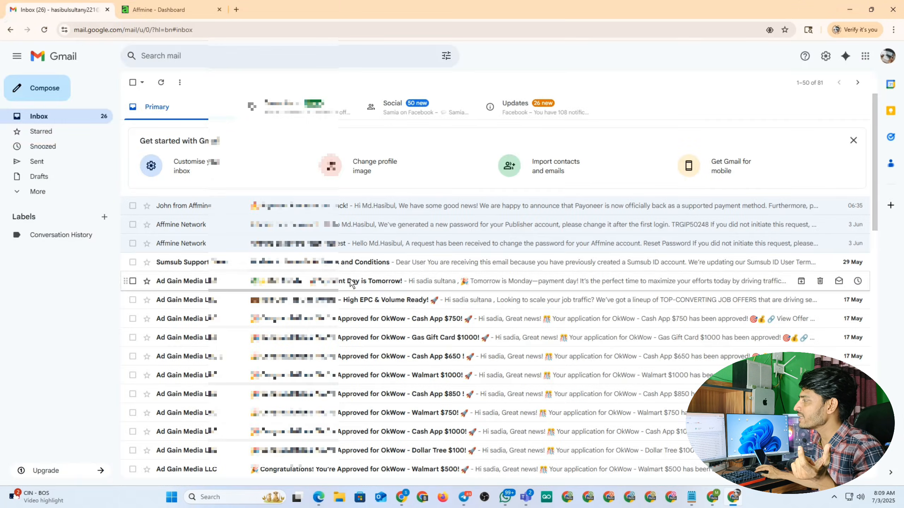
click(291, 206)
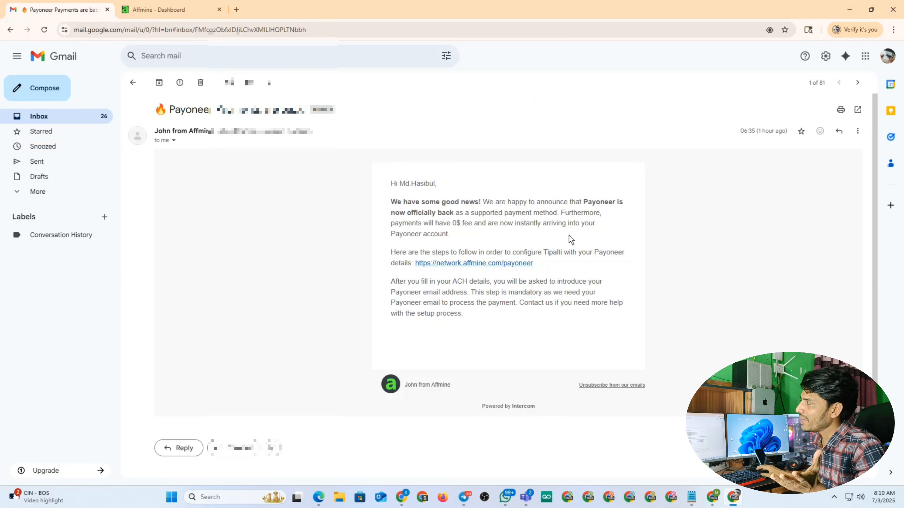
click(83, 121)
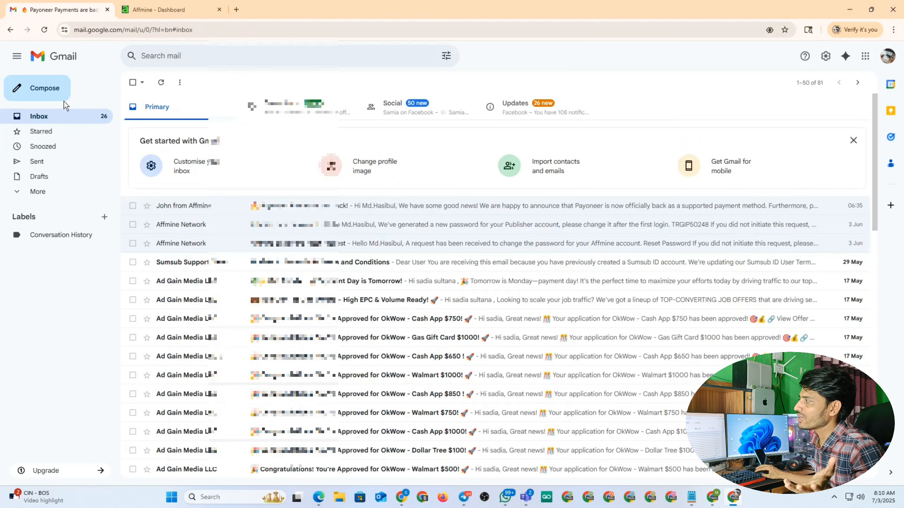
click(169, 5)
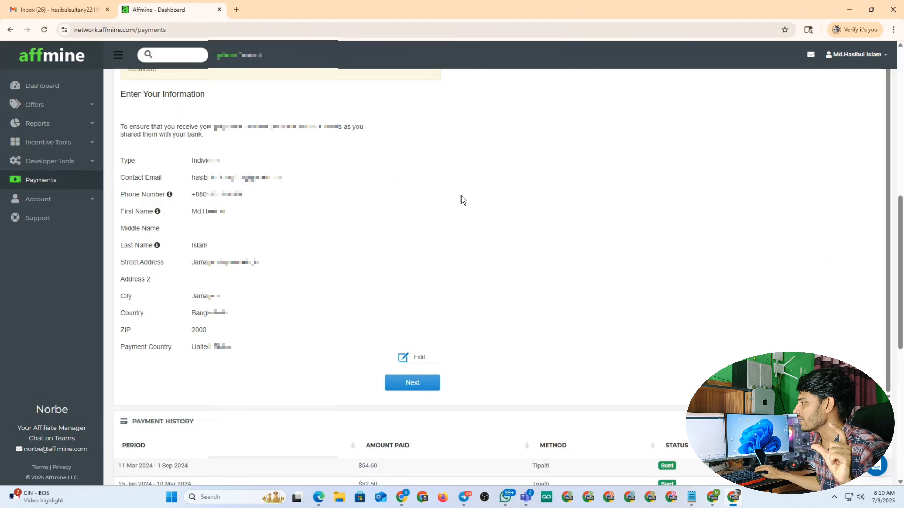
Edit the saved Enter Your Information payee details
click(420, 358)
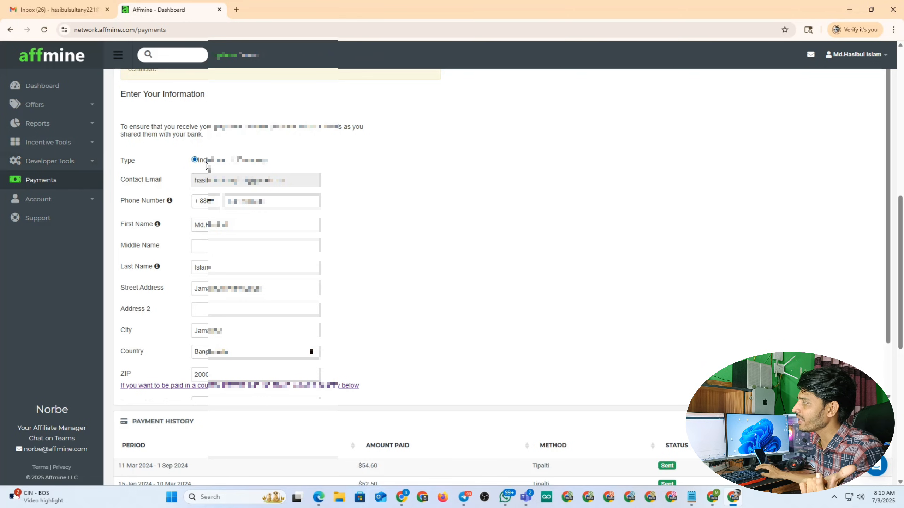
Replace the payee's phone number with a new one, then switch to the Payoneer window
drag(290, 204, 233, 218)
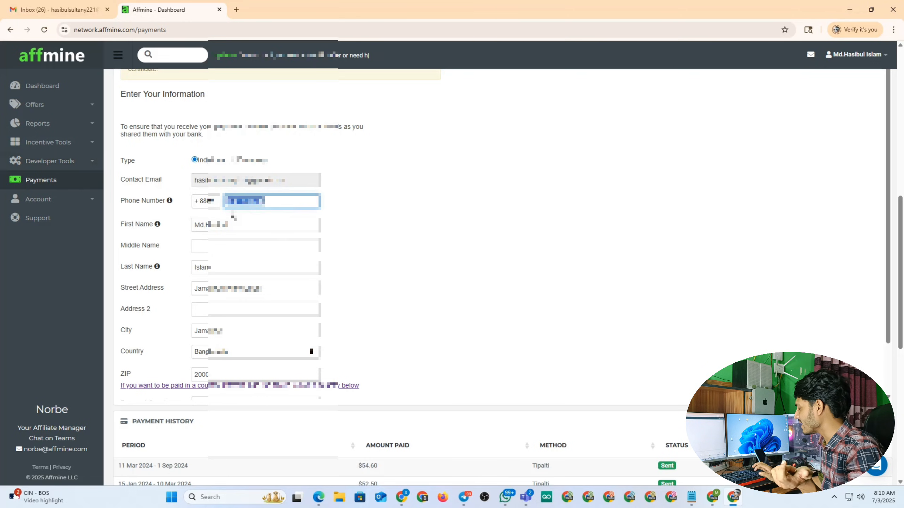
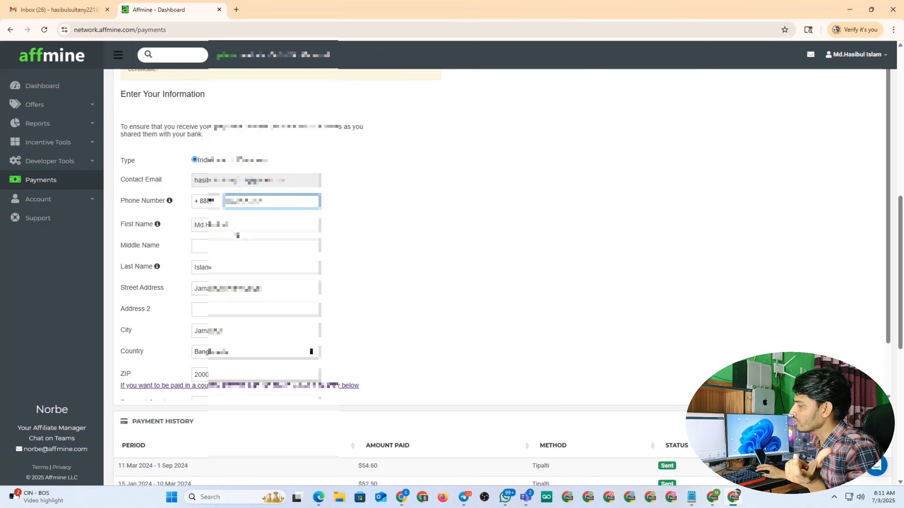
click(403, 499)
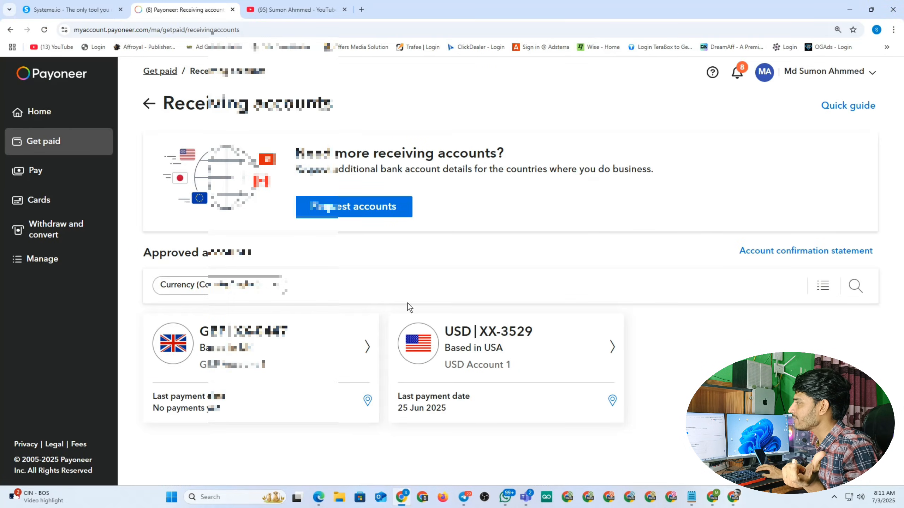
Check the Payoneer USD receiving account details, then go back to the Affmine payee form
click(469, 348)
scroll(444, 202, down, 3)
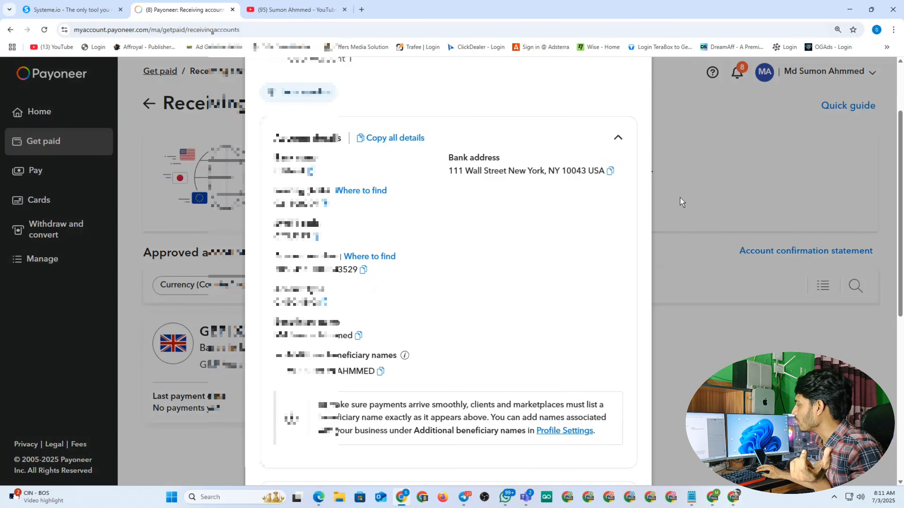
click(734, 497)
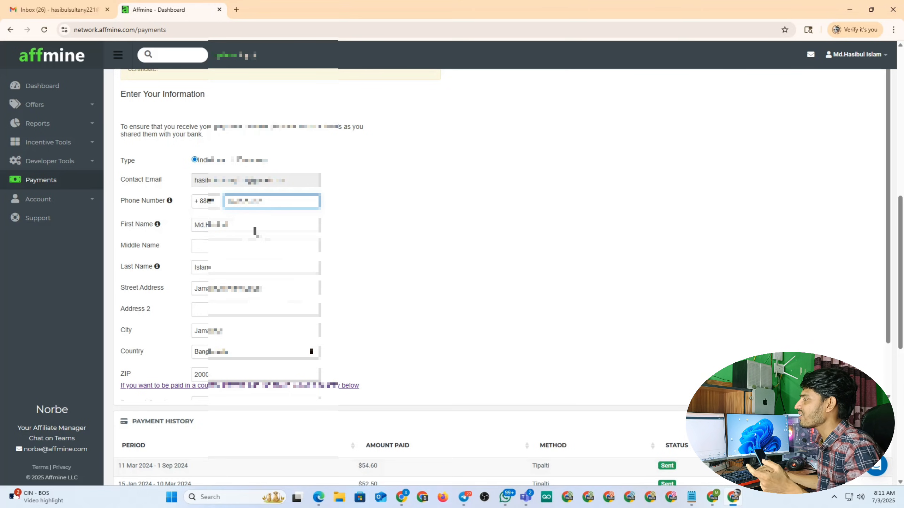
Replace the first and last name with the Payoneer account holder's name
drag(254, 230, 152, 230)
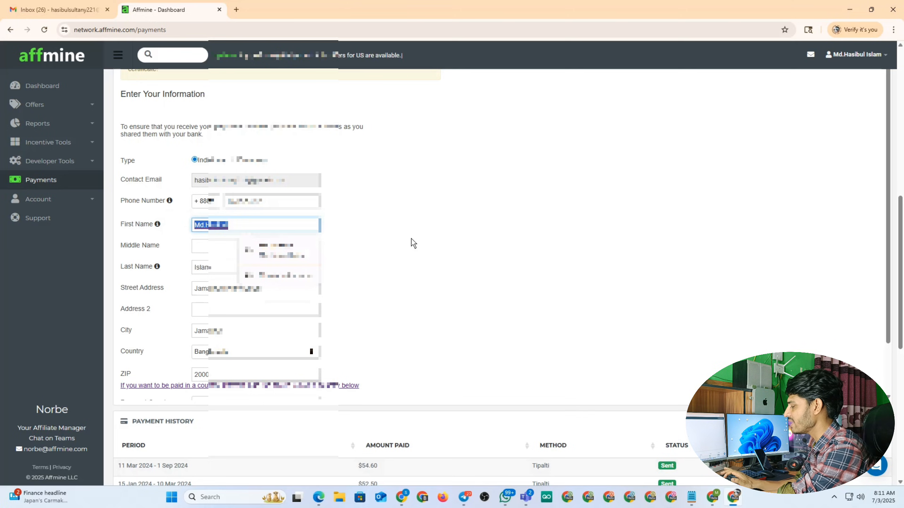
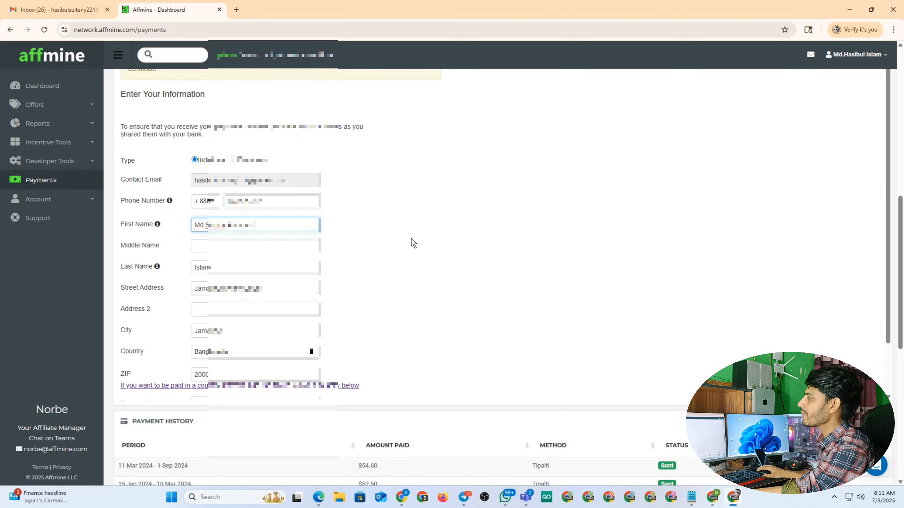
drag(268, 230, 235, 229)
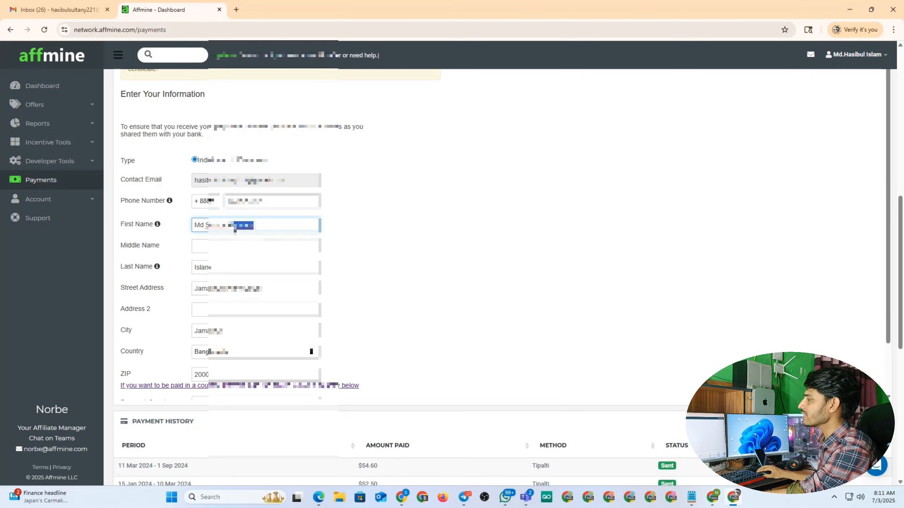
key(BackSpace)
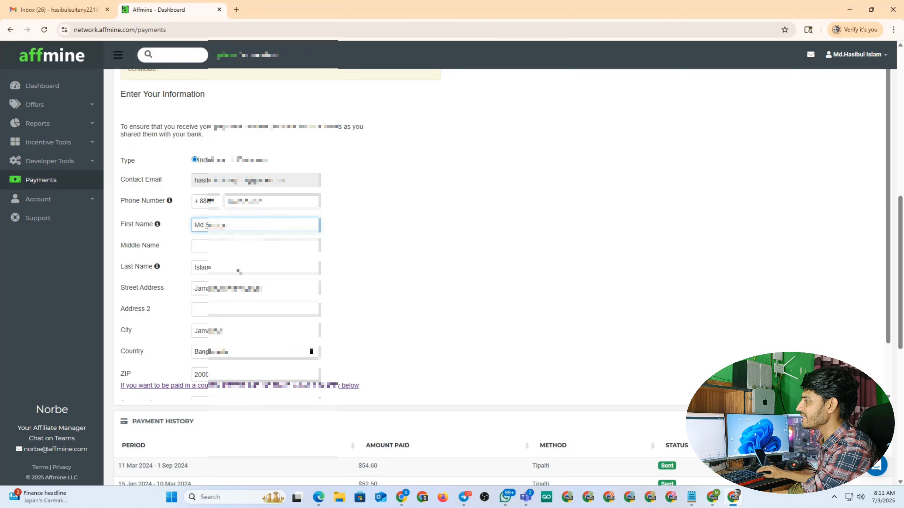
double_click(229, 272)
text(Ahmed)
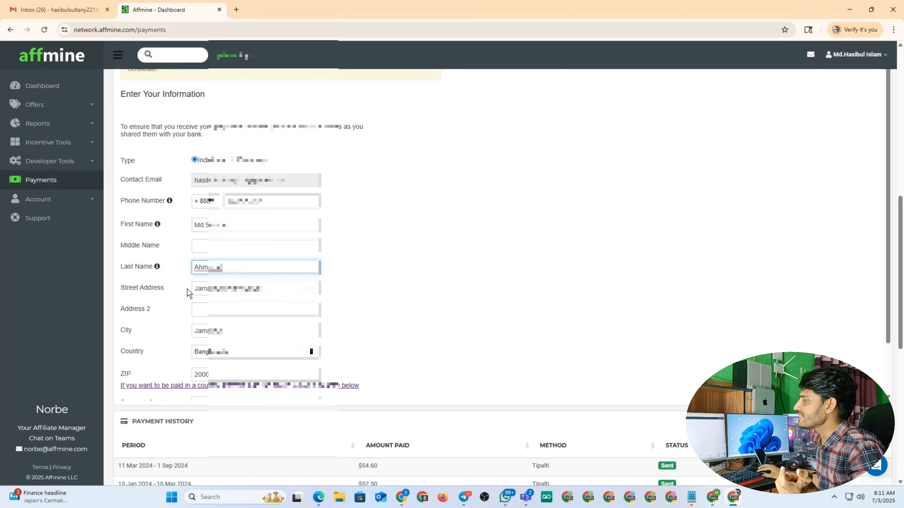
Replace the street address and city with the Payoneer account holder's address
drag(277, 291, 110, 289)
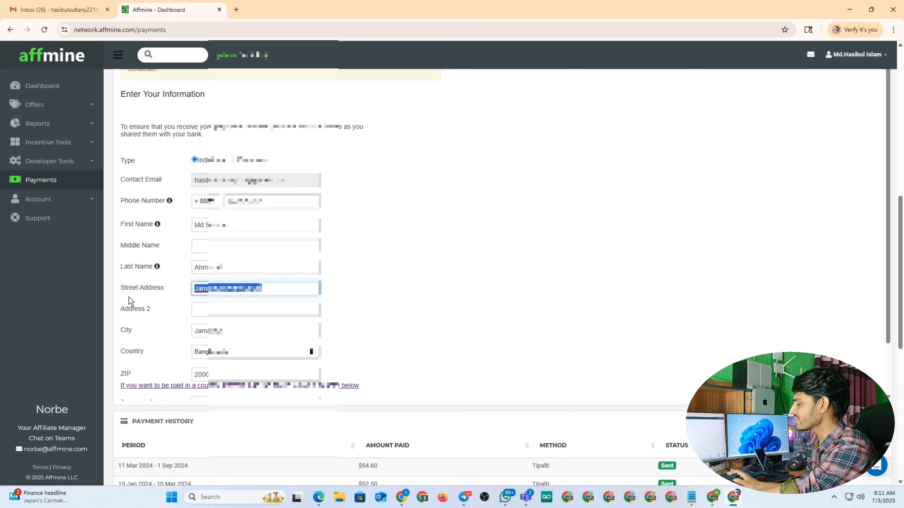
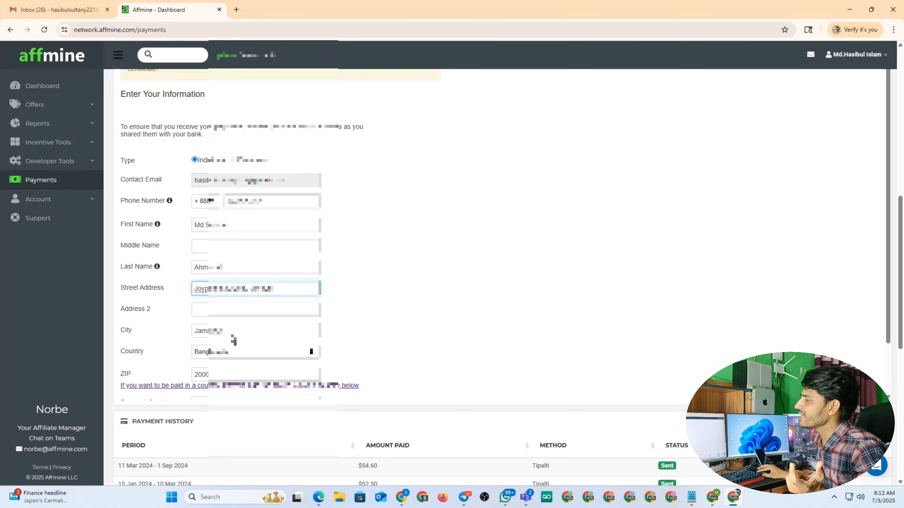
click(123, 330)
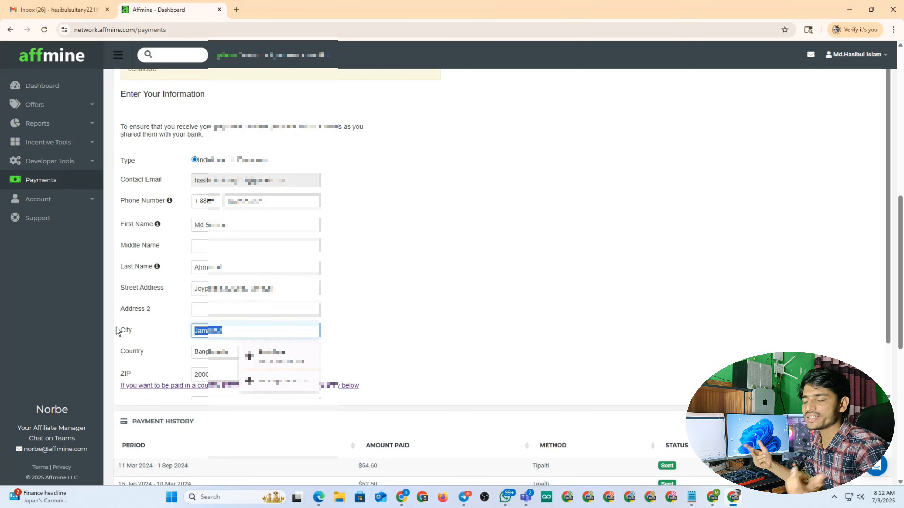
text(Jo)
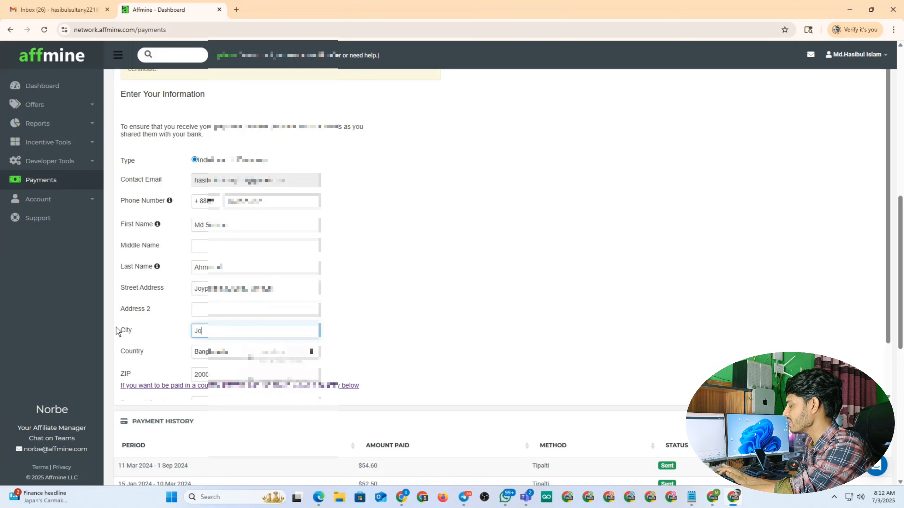
text(ypurhat)
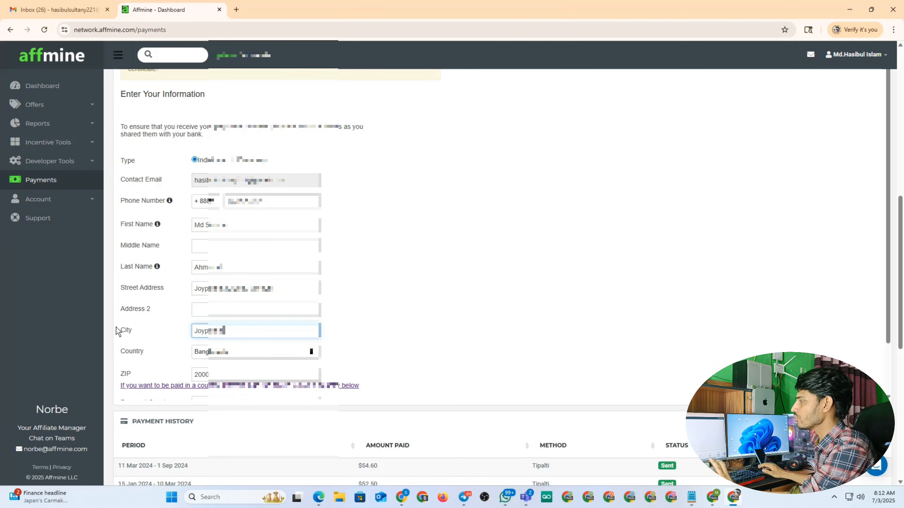
Set the country to Bangladesh and update the ZIP code
click(254, 354)
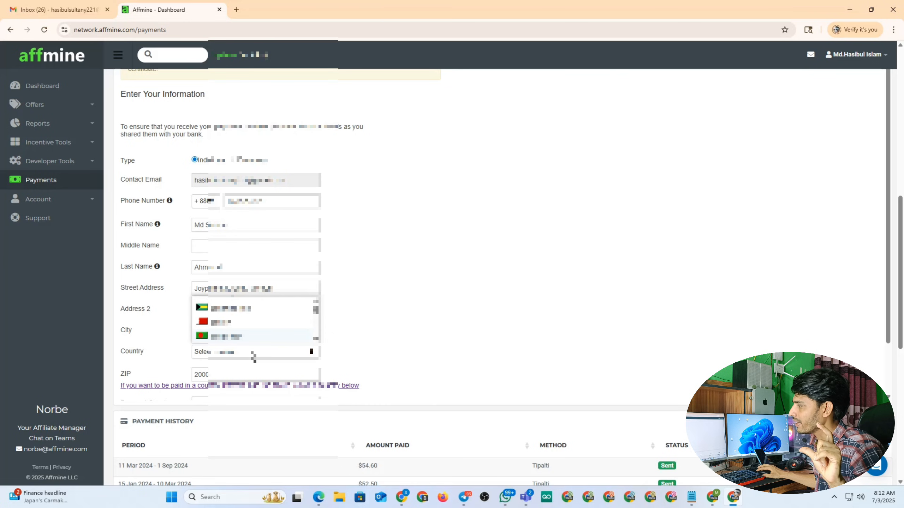
key(Return)
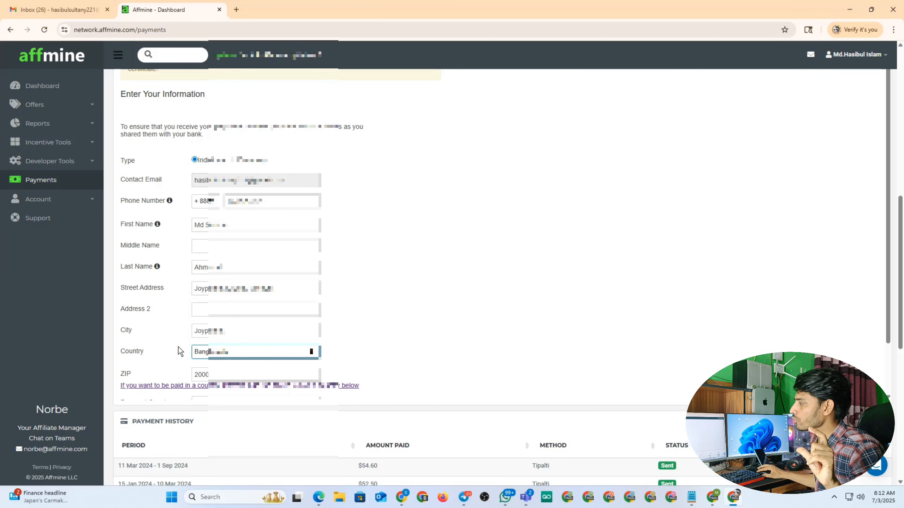
click(232, 353)
click(227, 339)
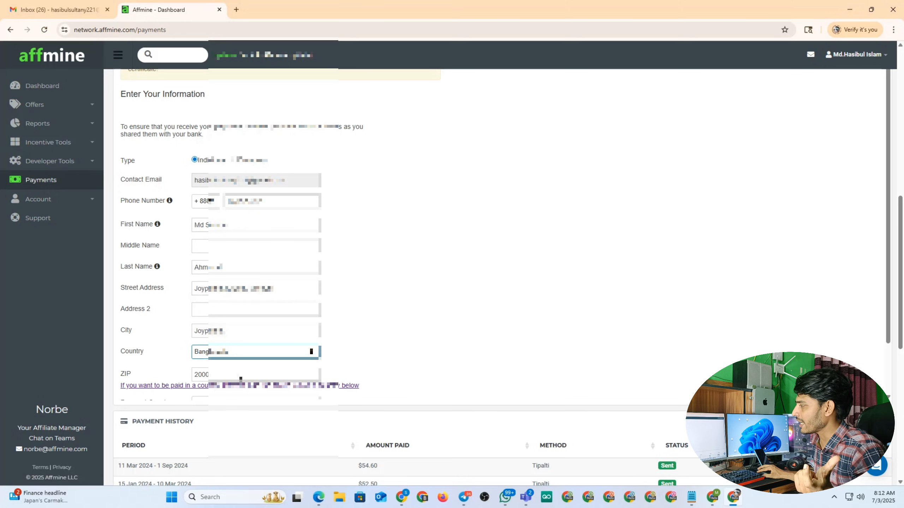
click(163, 377)
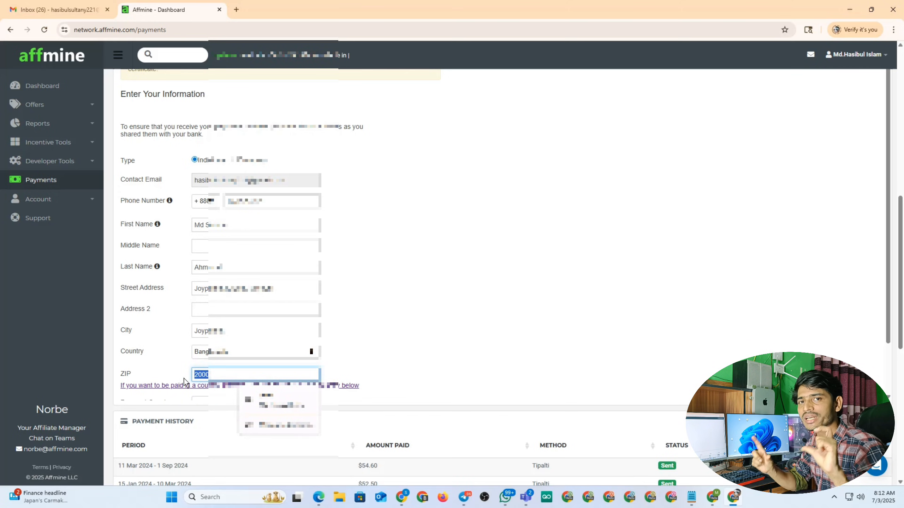
text(59)
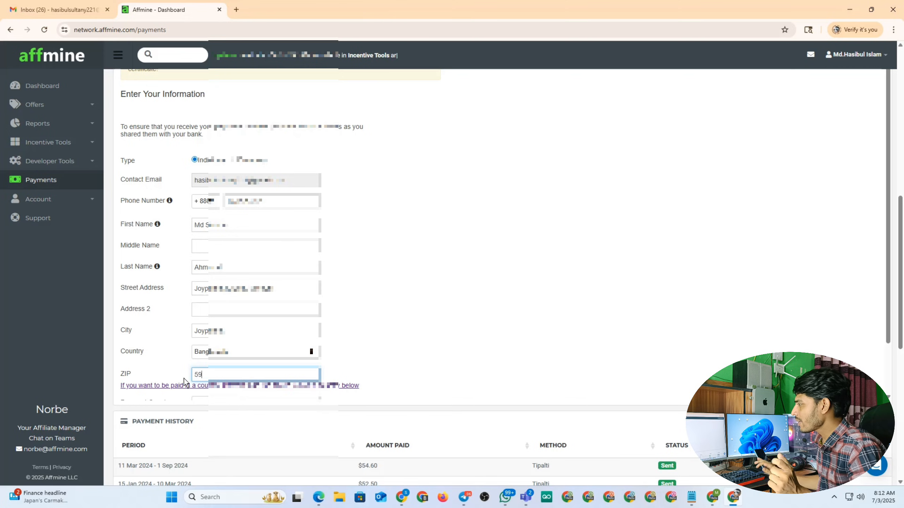
Toggle the separate payment country option and review the payment country choices
scroll(411, 399, down, 1)
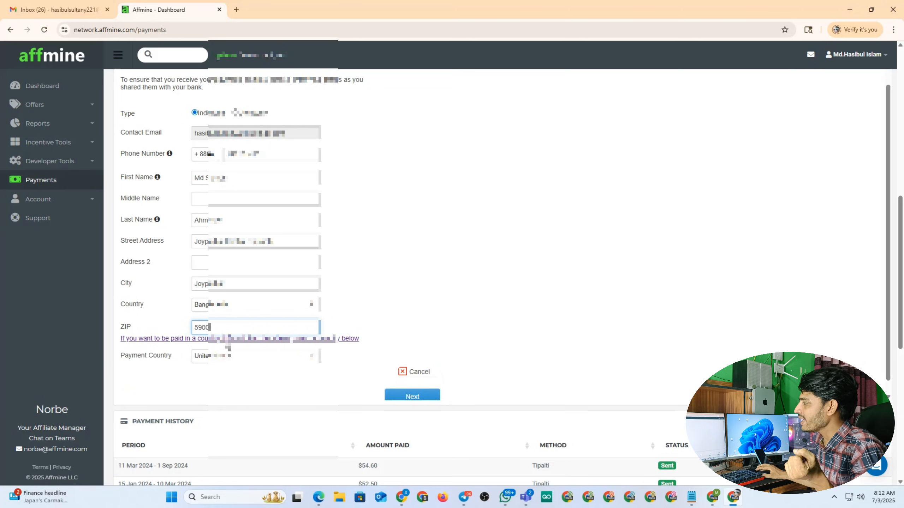
click(227, 341)
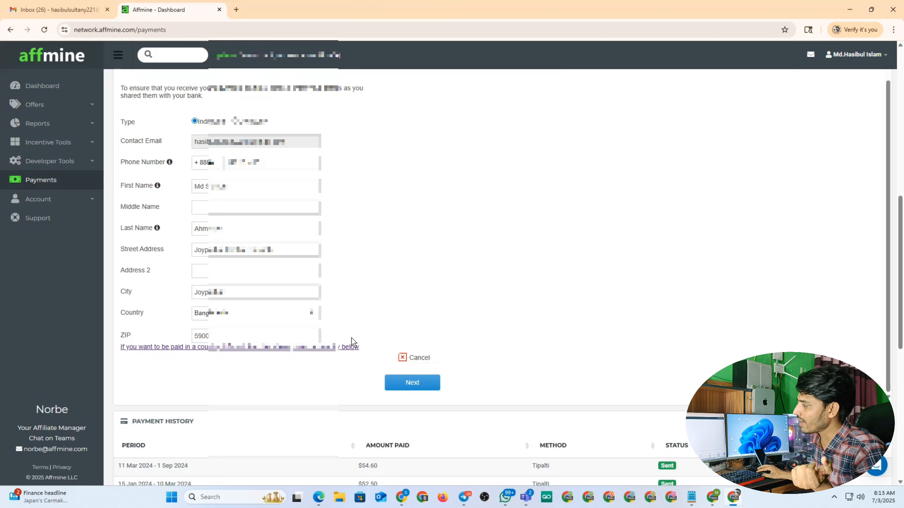
click(237, 348)
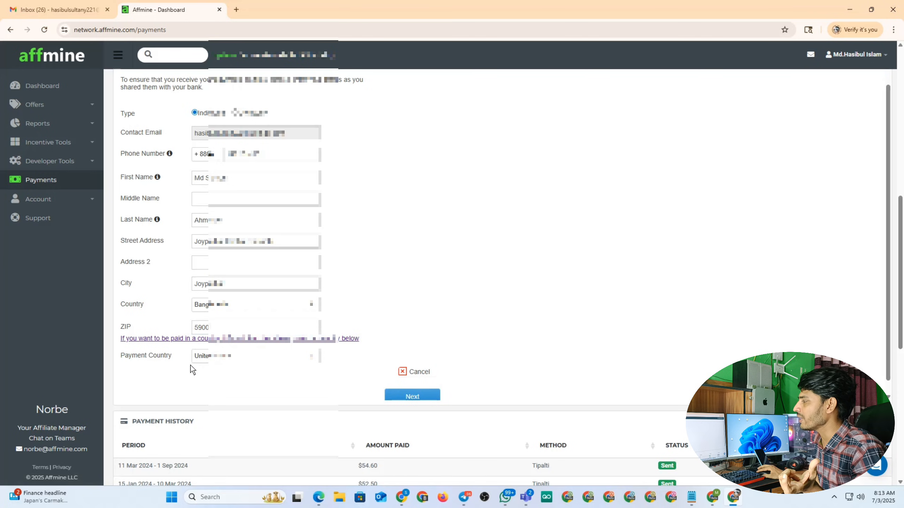
click(248, 359)
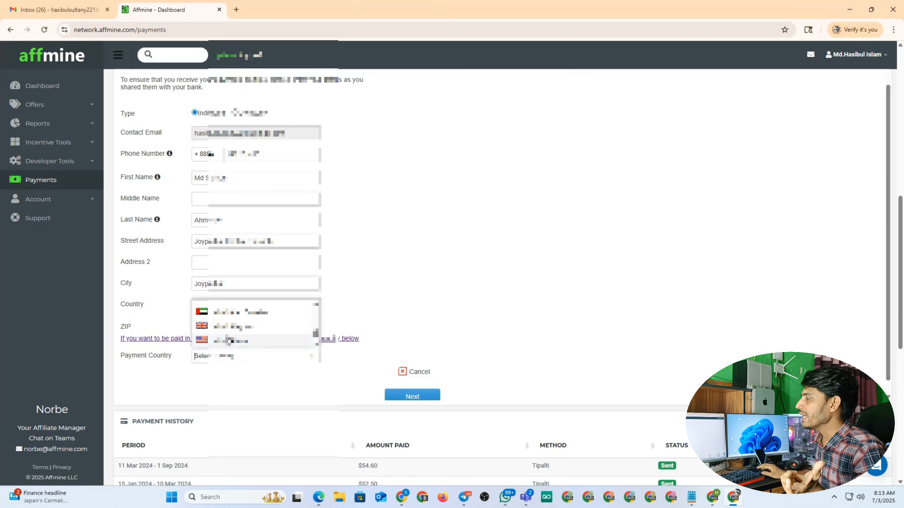
click(227, 340)
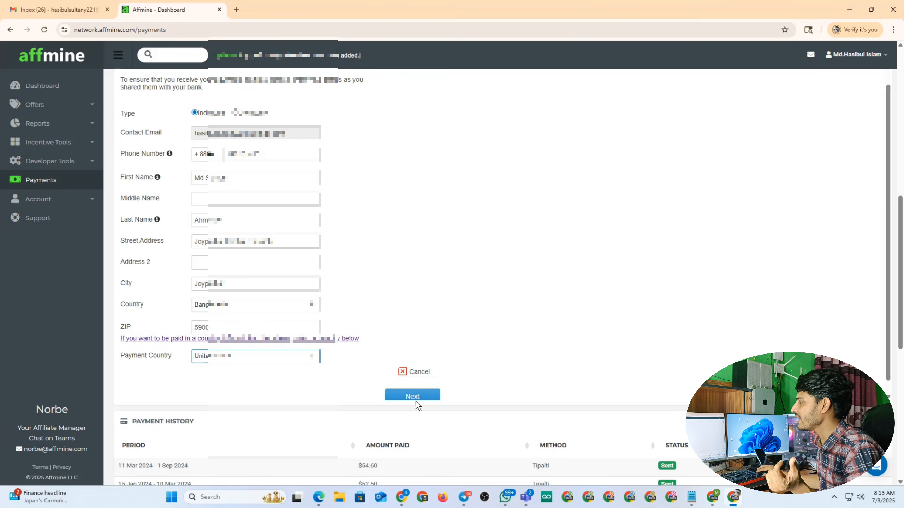
Submit the address and confirm it unverified to reach the Direct Deposit / ACH bank form
click(408, 394)
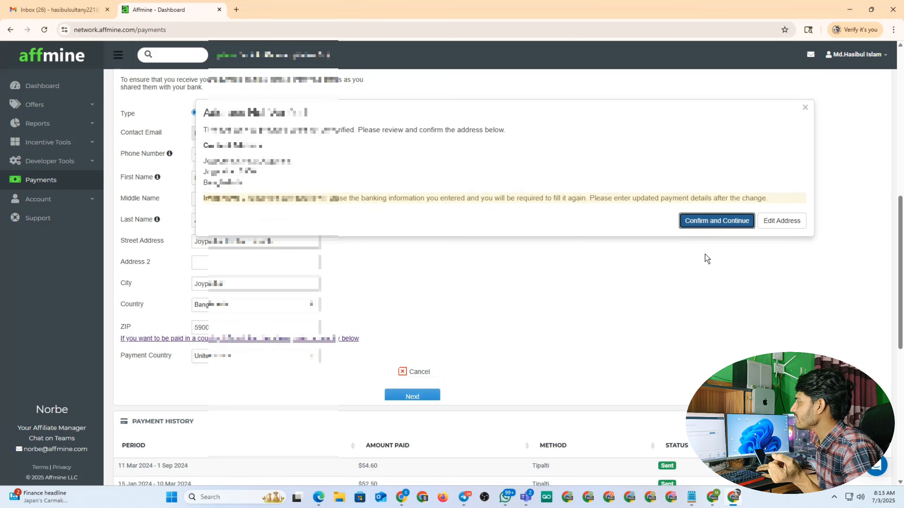
click(712, 221)
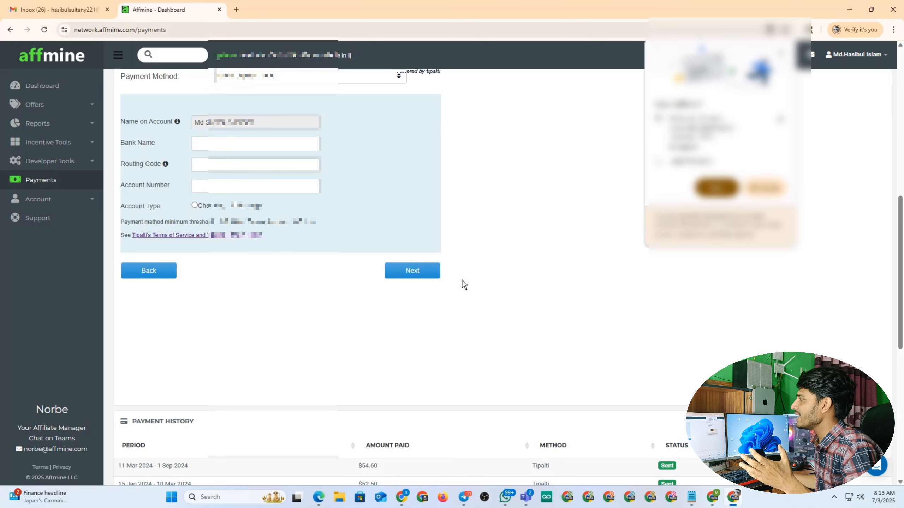
scroll(370, 212, up, 5)
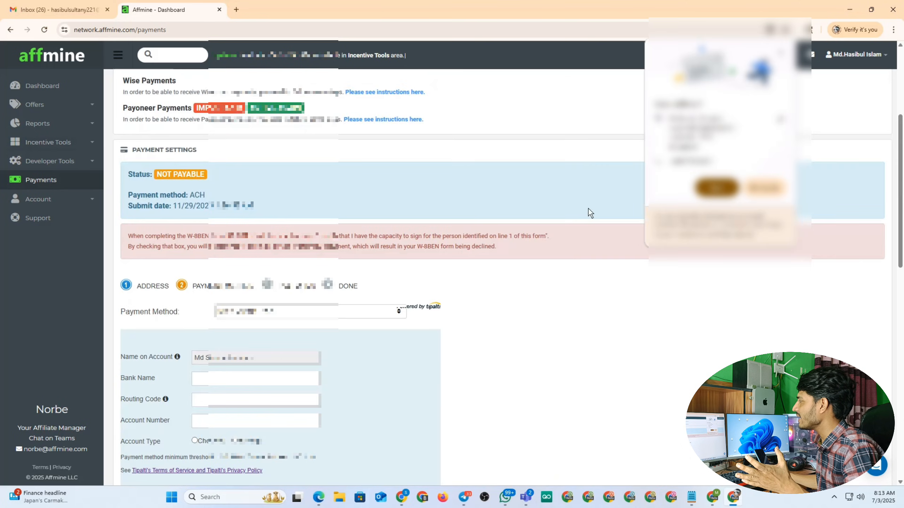
scroll(548, 272, down, 2)
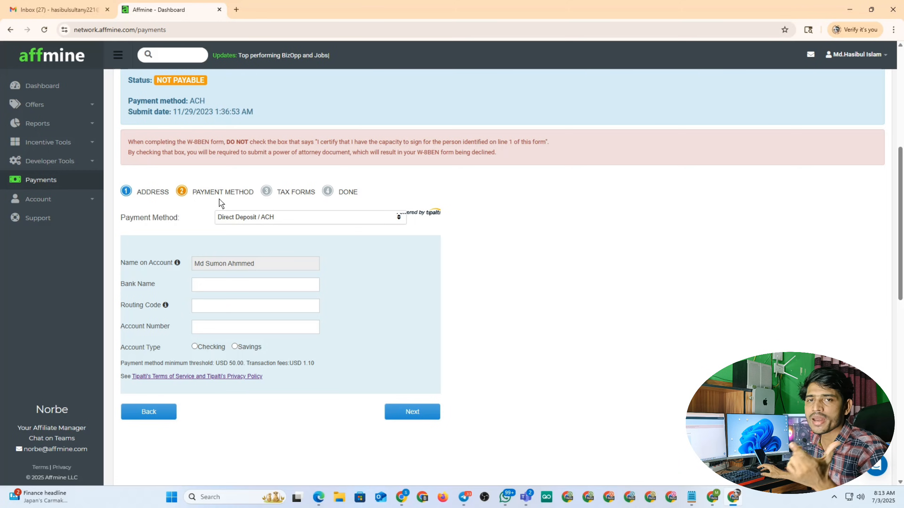
Choose Direct Deposit / ACH from the Payment Method list
click(344, 218)
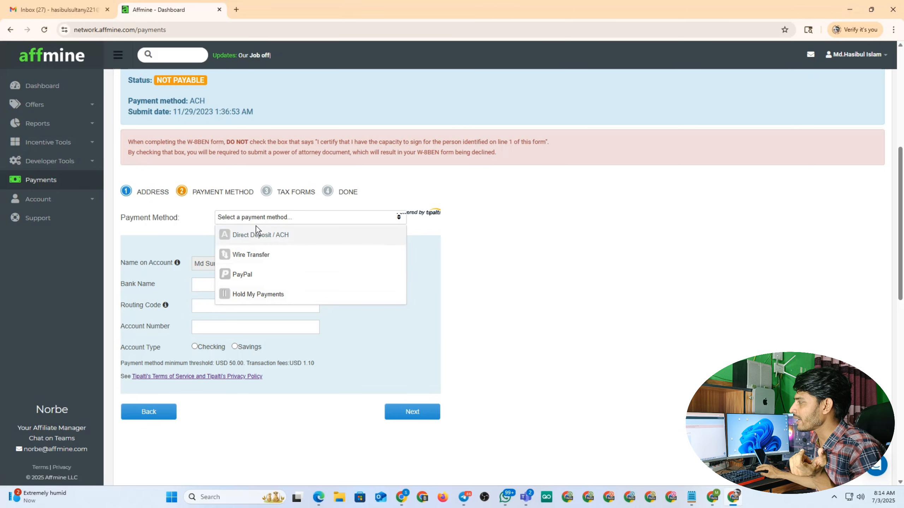
click(271, 236)
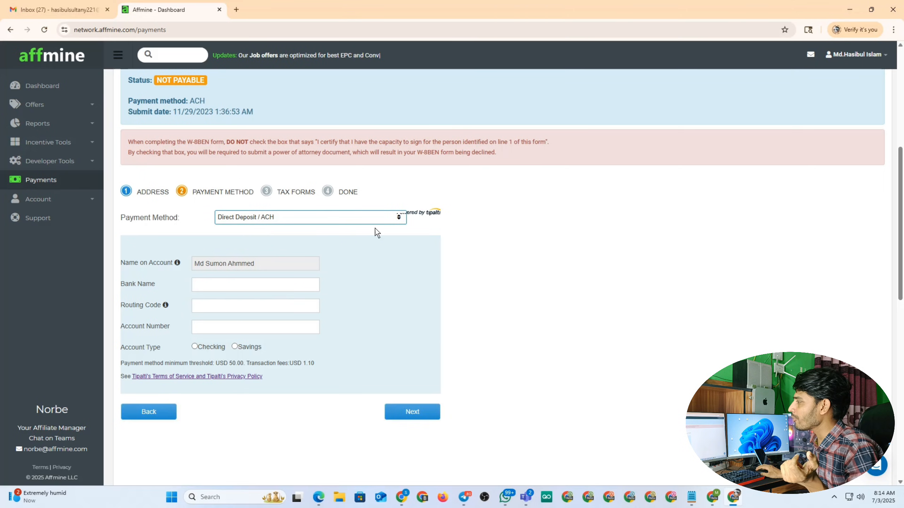
scroll(359, 189, down, 1)
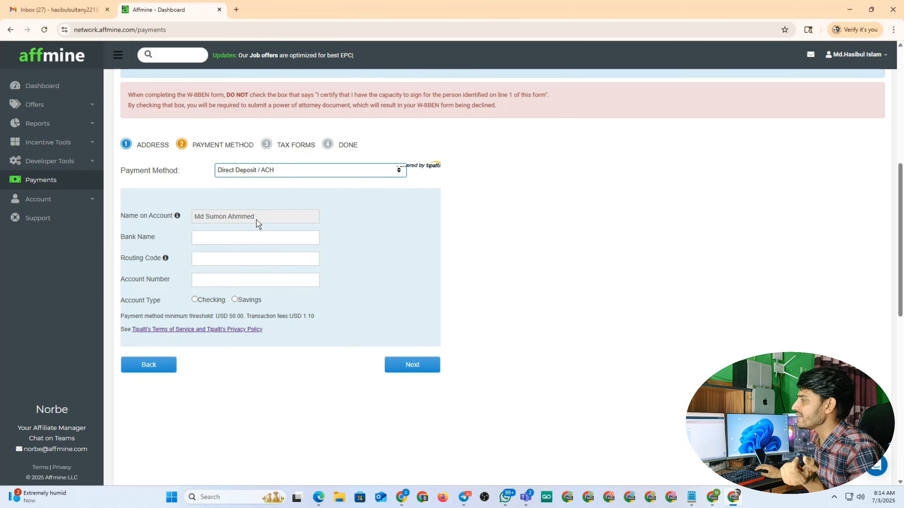
Enter bank name Citibank and routing number 031100209 from the Payoneer receiving account
click(401, 495)
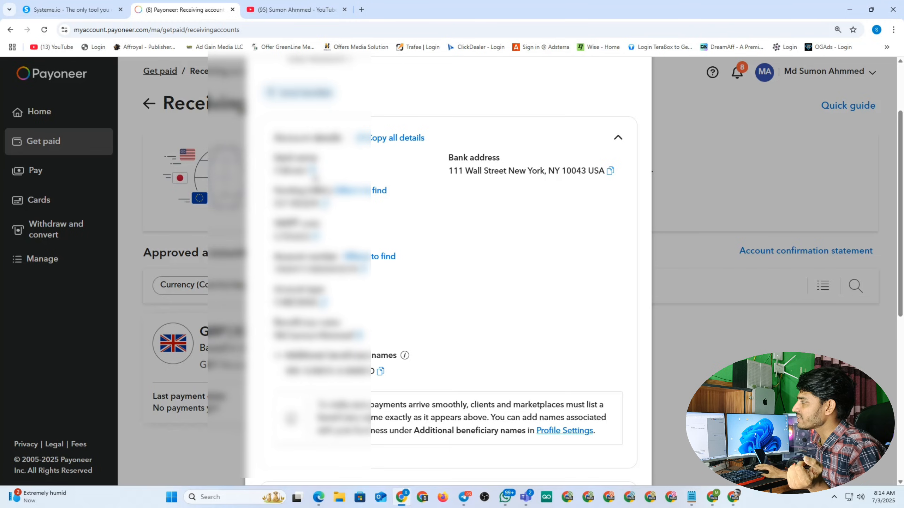
click(734, 498)
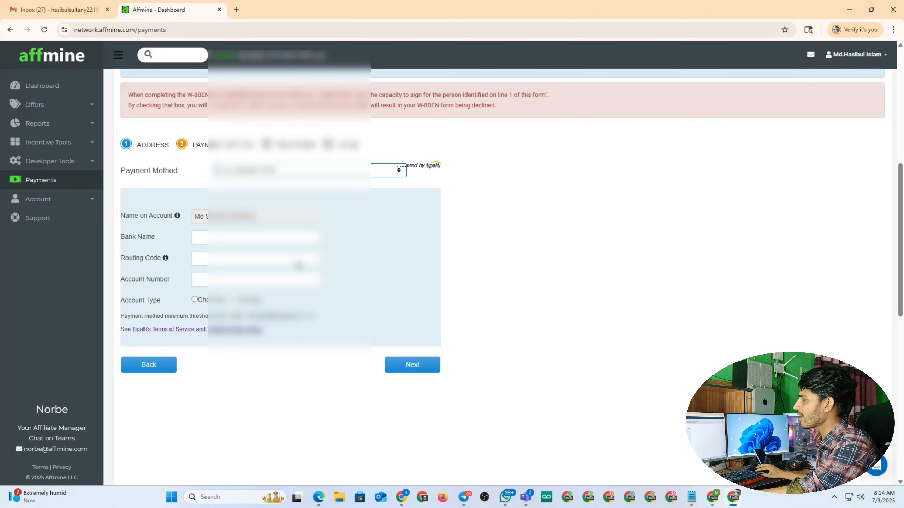
click(205, 241)
text(Citibank)
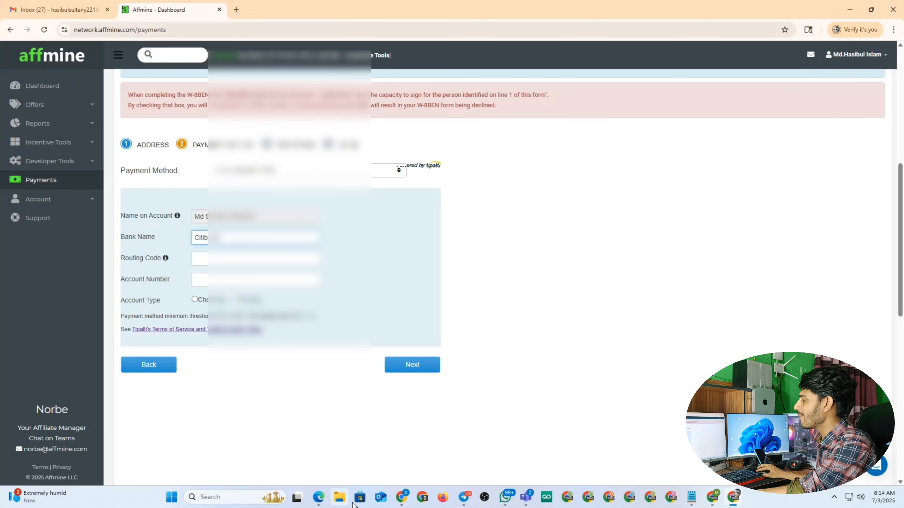
click(402, 497)
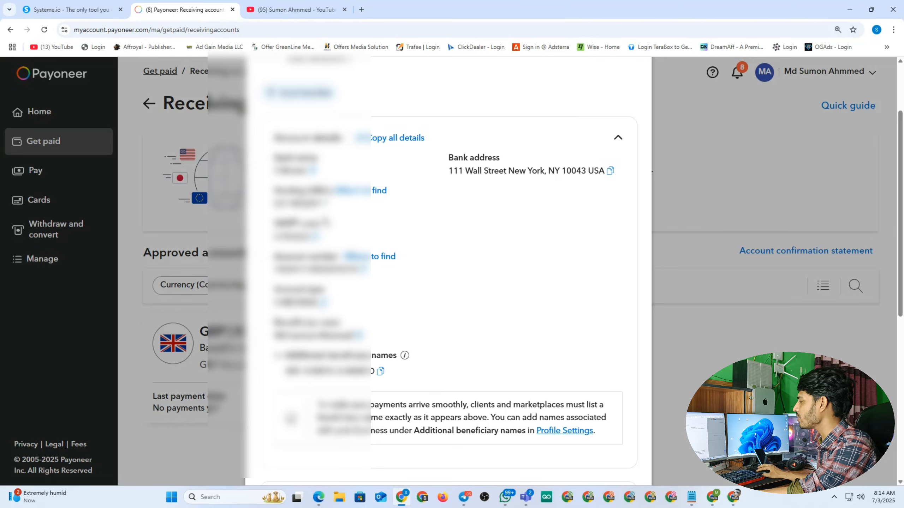
click(734, 498)
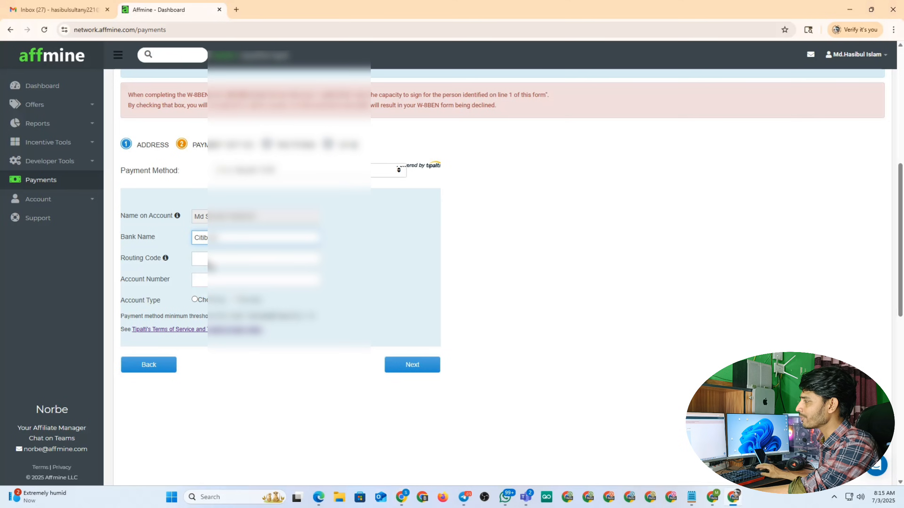
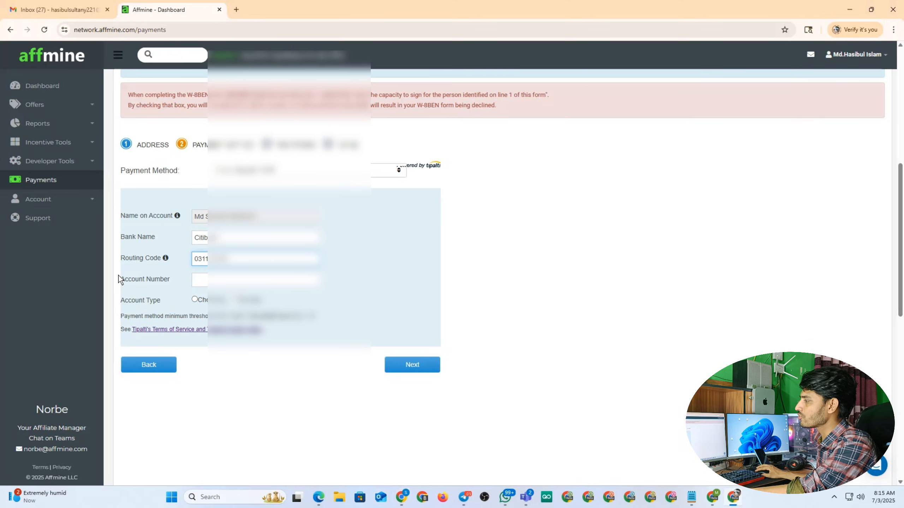
Paste the Payoneer account number, mark it as a Checking account, and continue
click(402, 498)
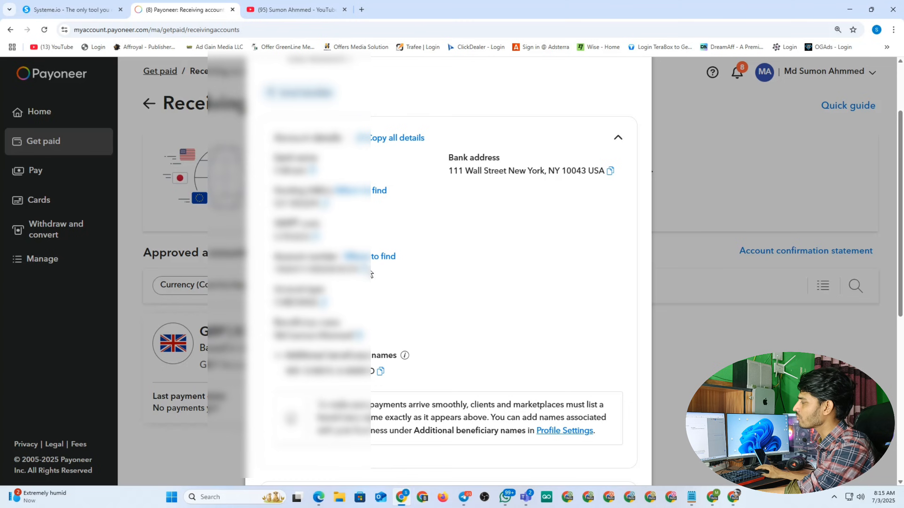
click(713, 497)
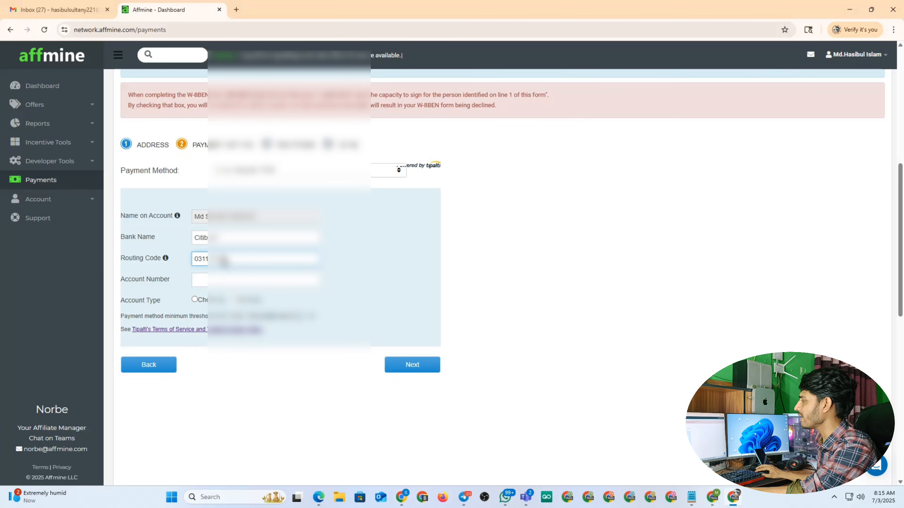
click(205, 284)
key(ctrl+v)
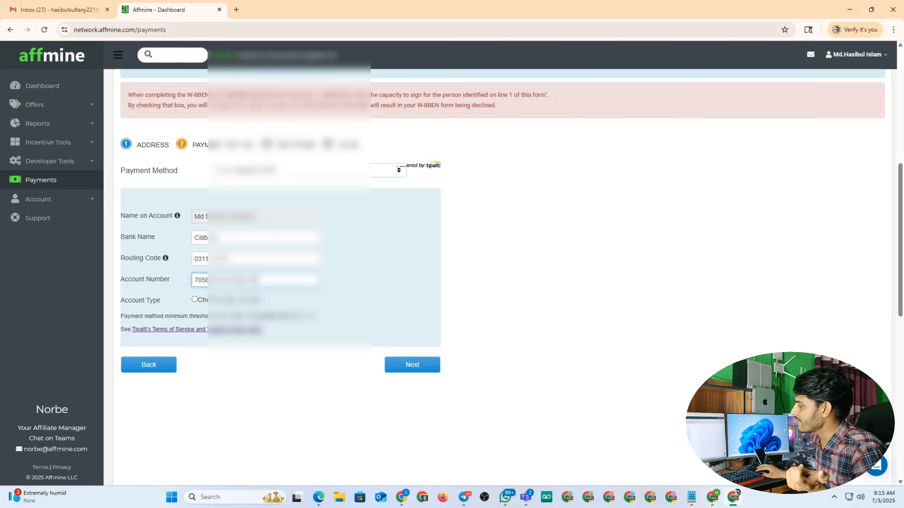
click(401, 498)
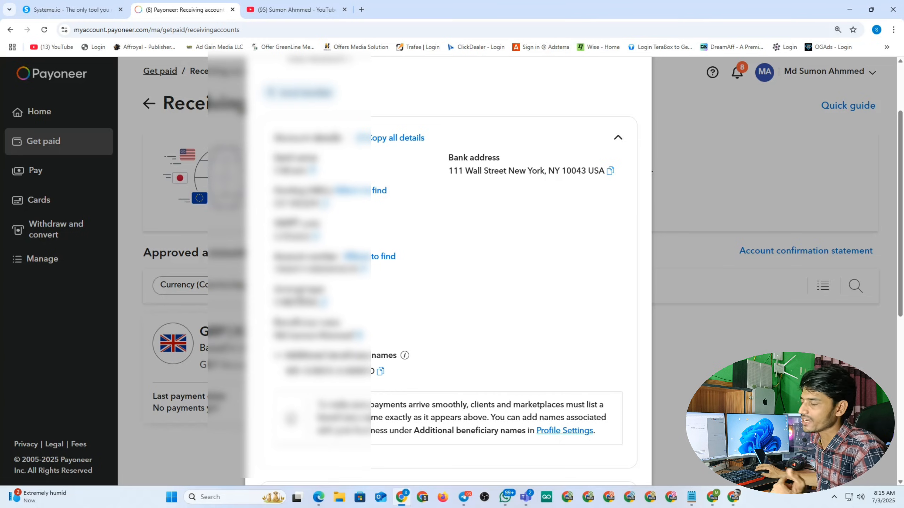
key(alt+Tab)
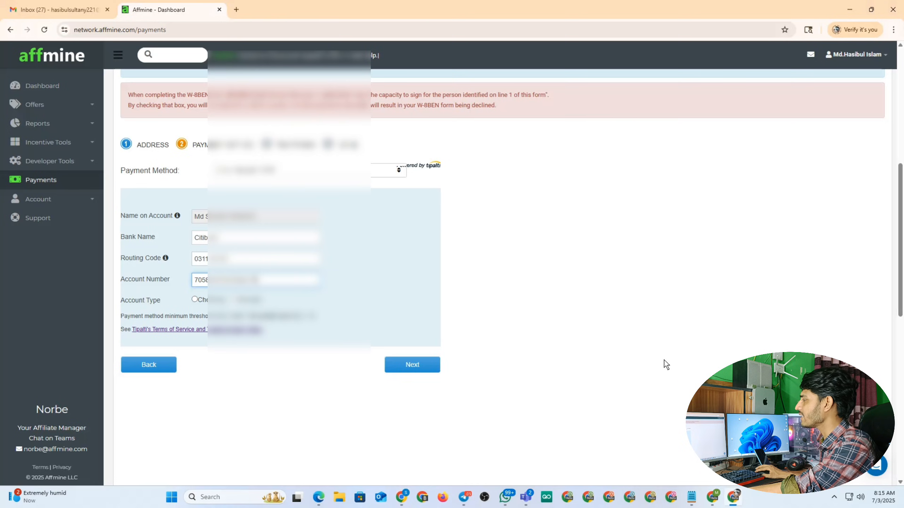
click(194, 299)
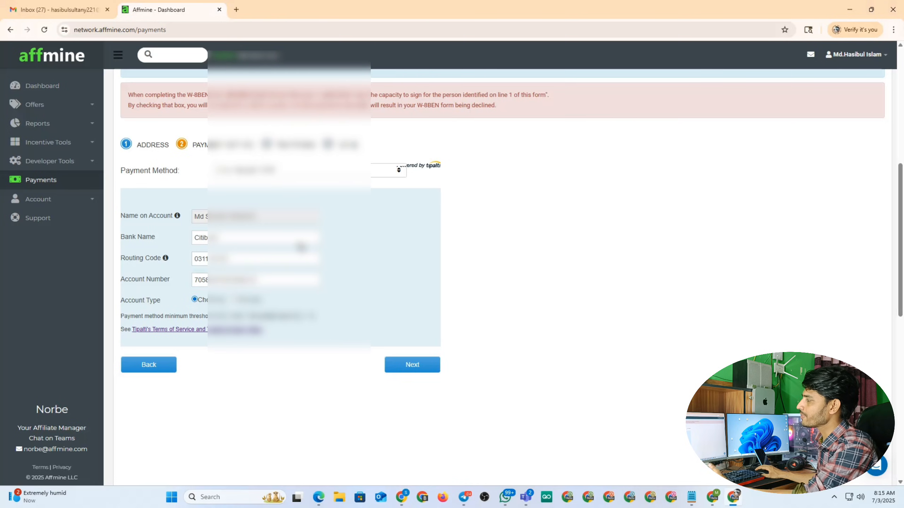
click(420, 369)
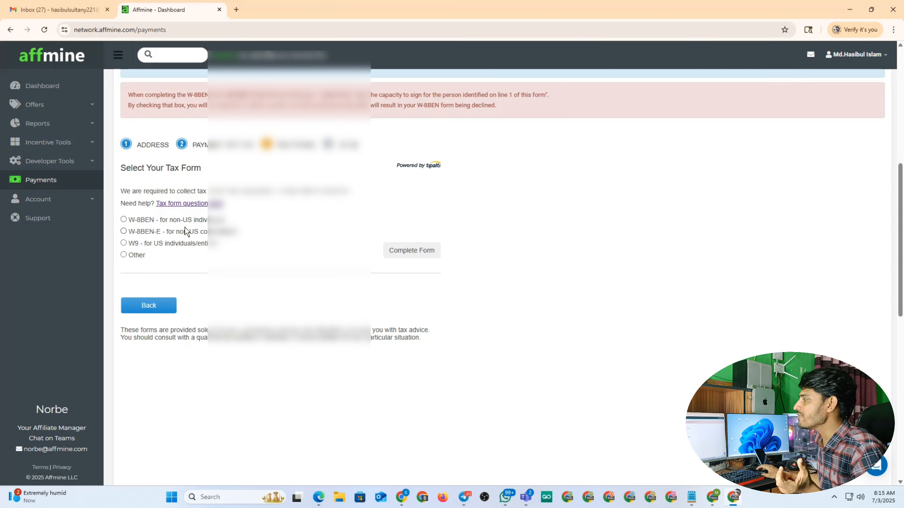
Select W-8BEN for non-US individuals and start completing that form
click(124, 220)
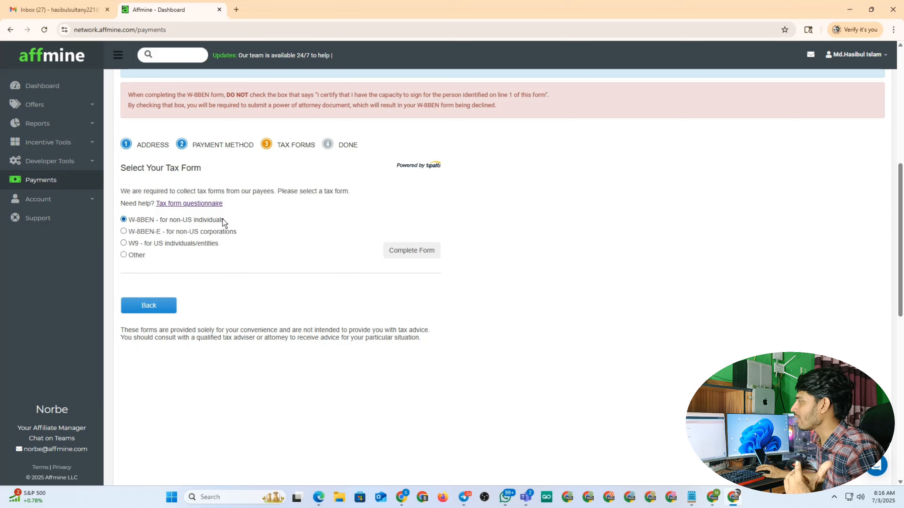
click(411, 249)
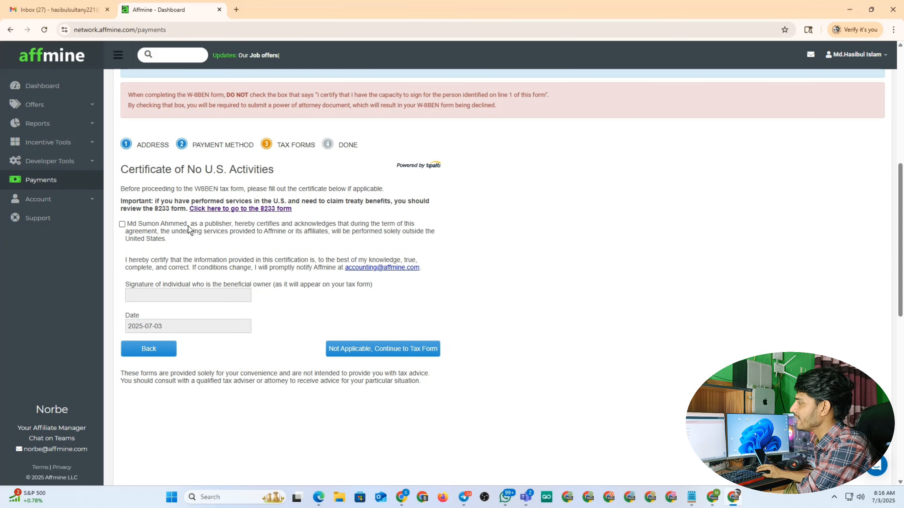
Tick the no-U.S.-activities certificate, sign with the publisher's name, and submit it
drag(189, 224, 178, 223)
click(178, 224)
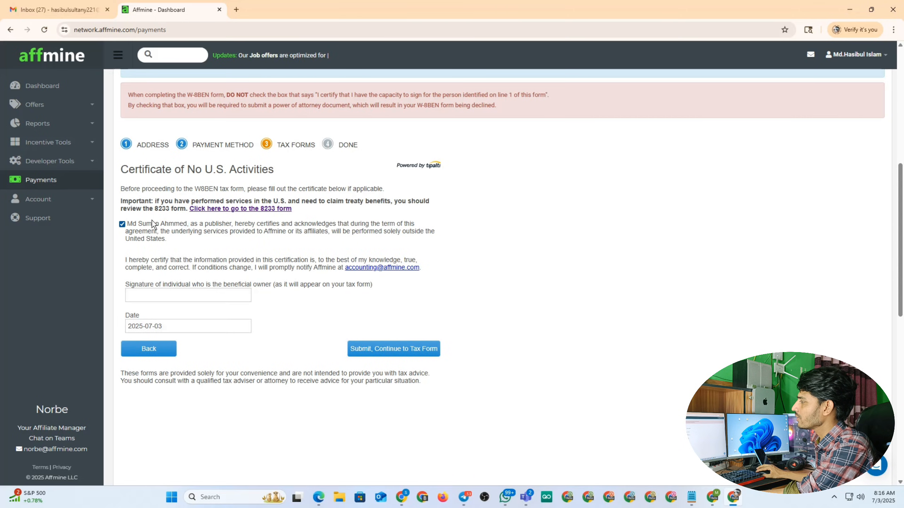
drag(148, 228, 187, 226)
key(ctrl+c)
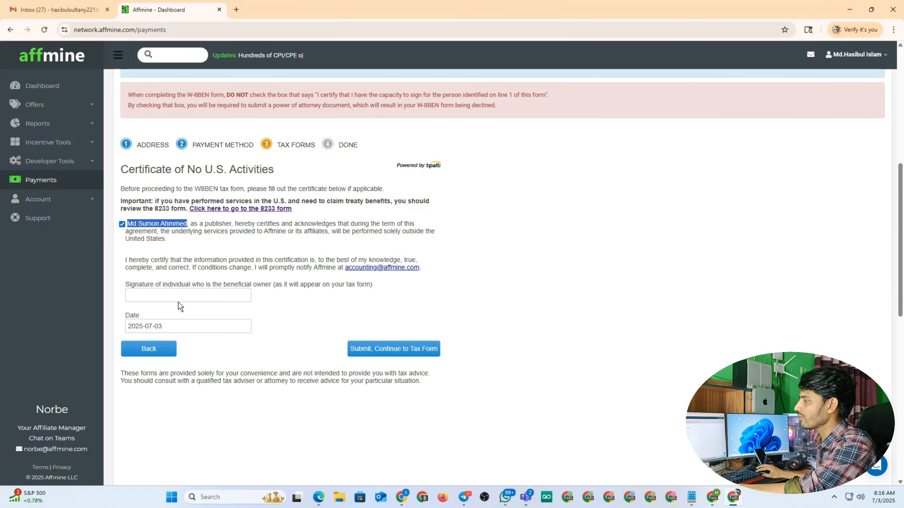
click(157, 297)
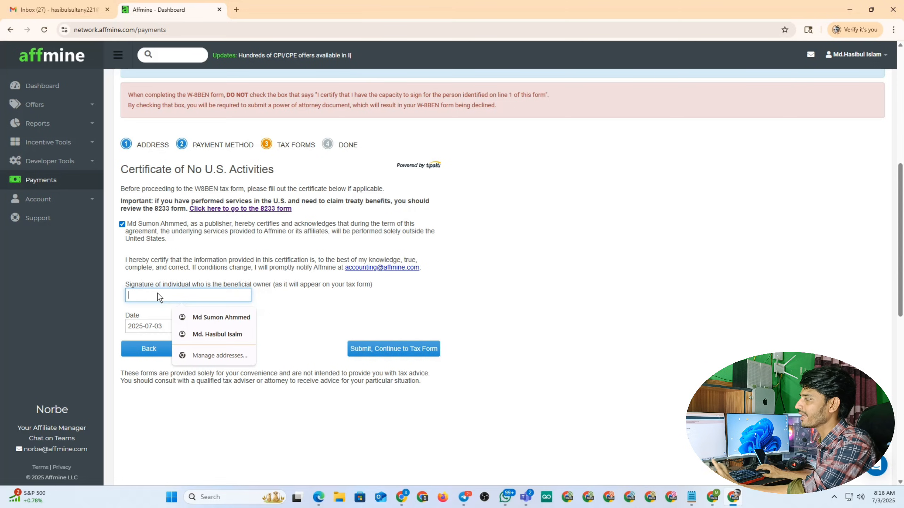
key(ctrl+v)
click(323, 315)
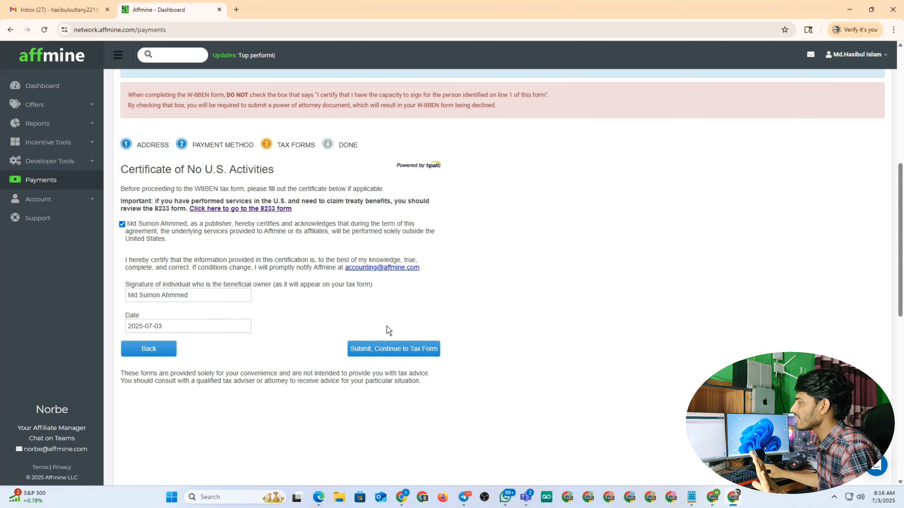
click(403, 350)
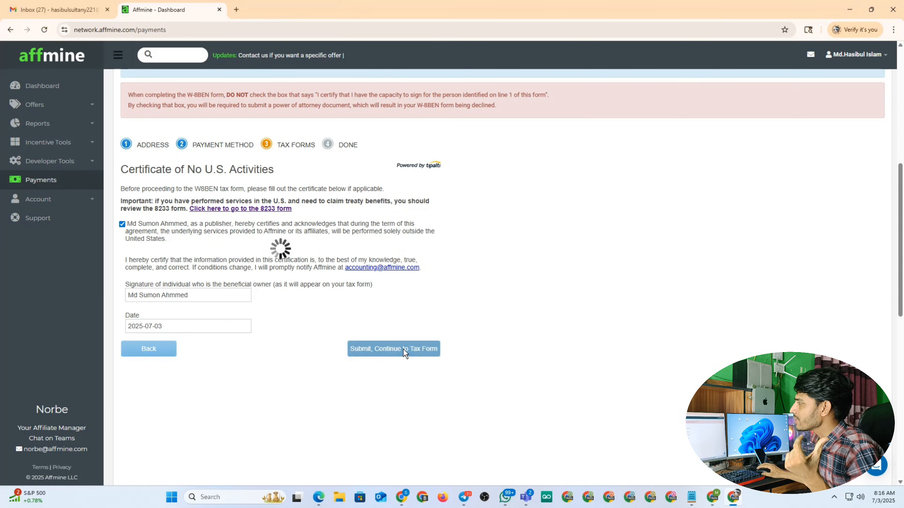
scroll(315, 255, up, 2)
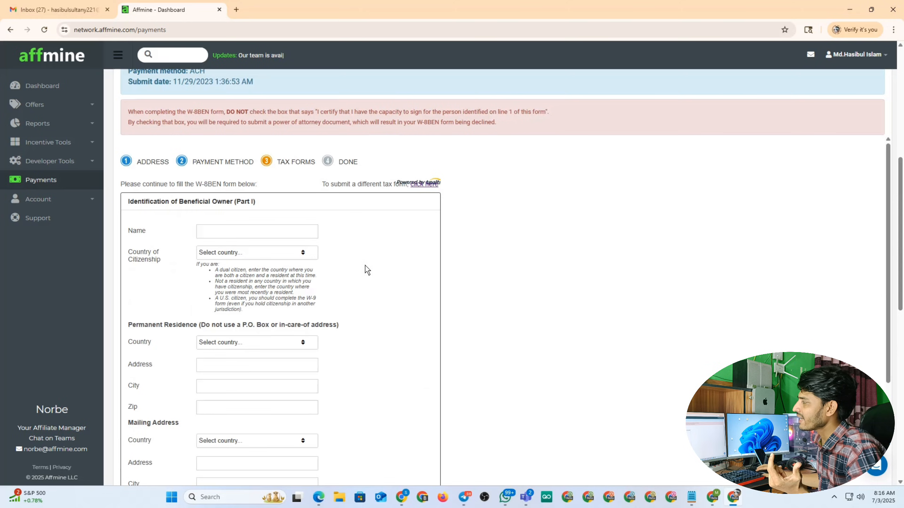
Autofill the beneficial owner's name and set citizenship to Bangladesh
click(259, 231)
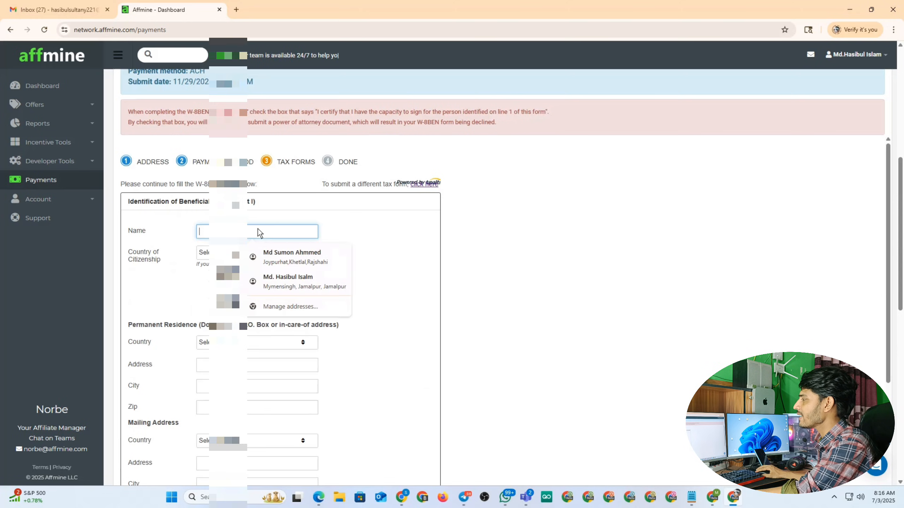
key(ctrl+v)
click(399, 231)
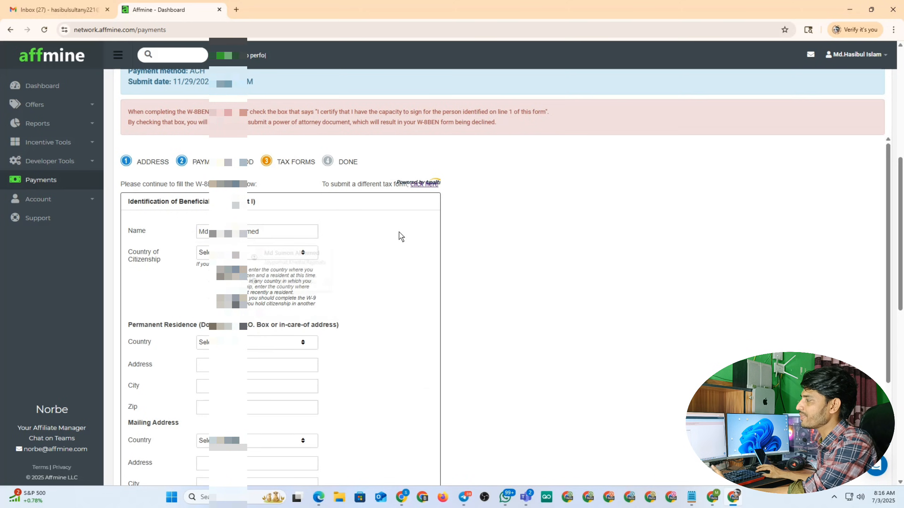
click(243, 254)
scroll(243, 271, down, 5)
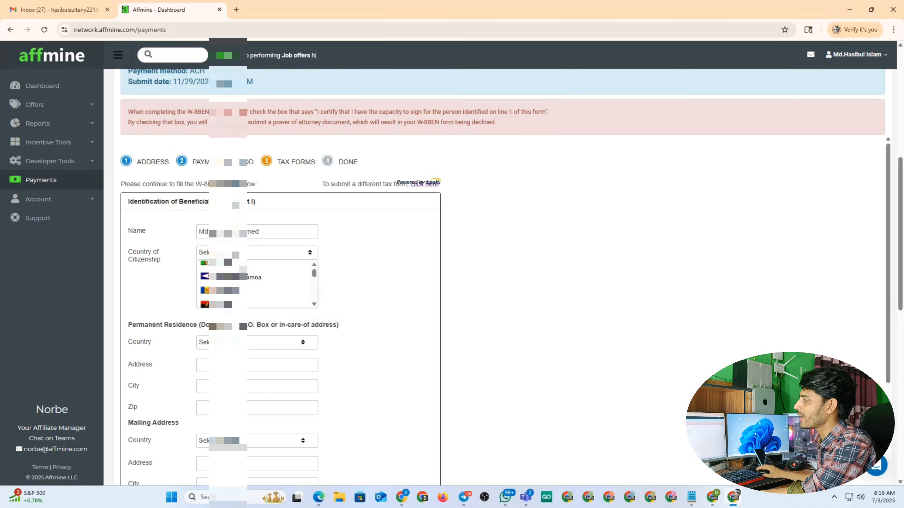
scroll(241, 277, down, 1)
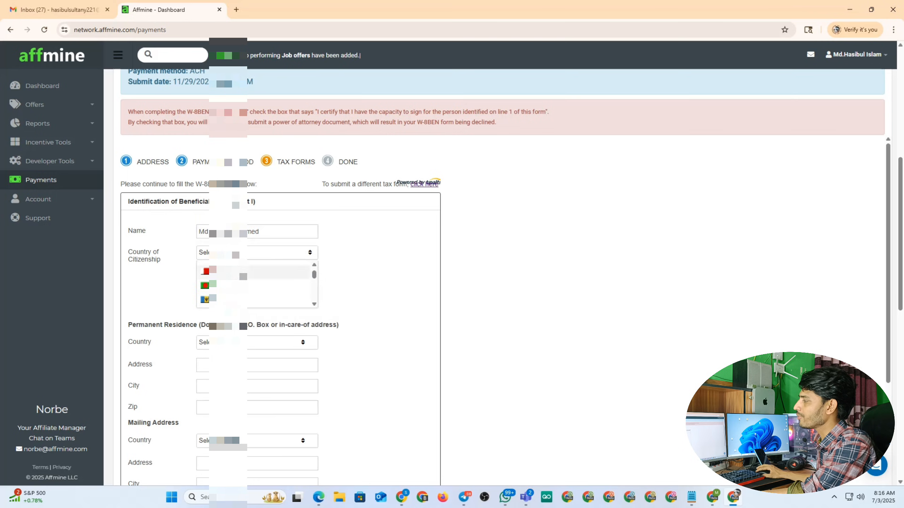
click(234, 288)
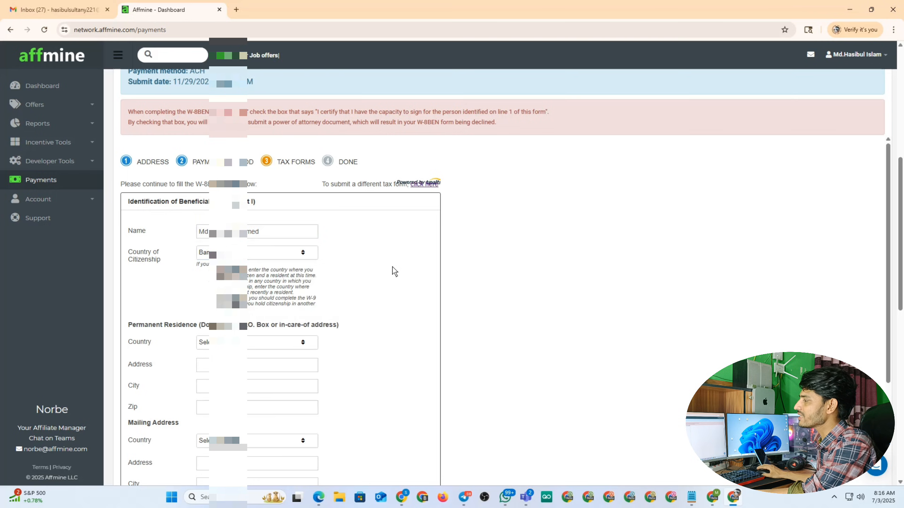
scroll(366, 270, down, 3)
Set the permanent residence country to Bangladesh and fill the saved address
click(248, 252)
click(251, 253)
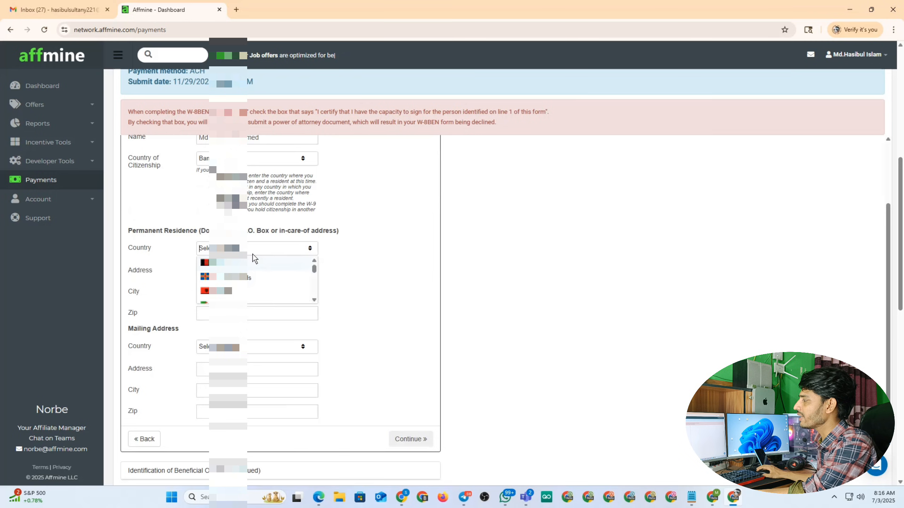
scroll(255, 274, down, 4)
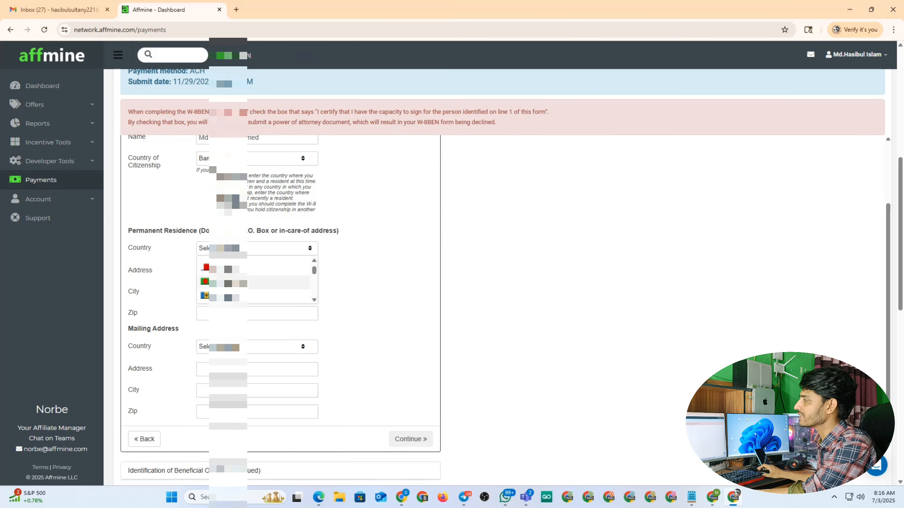
click(254, 282)
scroll(368, 283, up, 2)
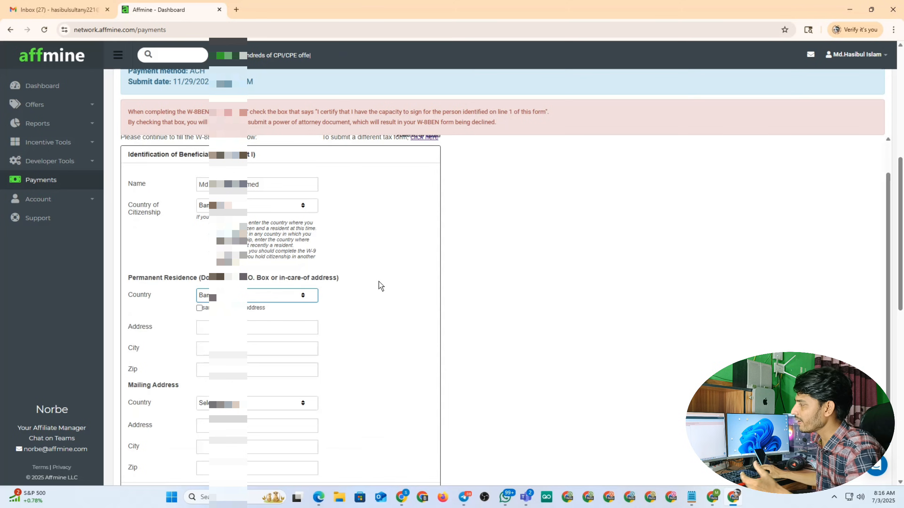
scroll(379, 281, down, 4)
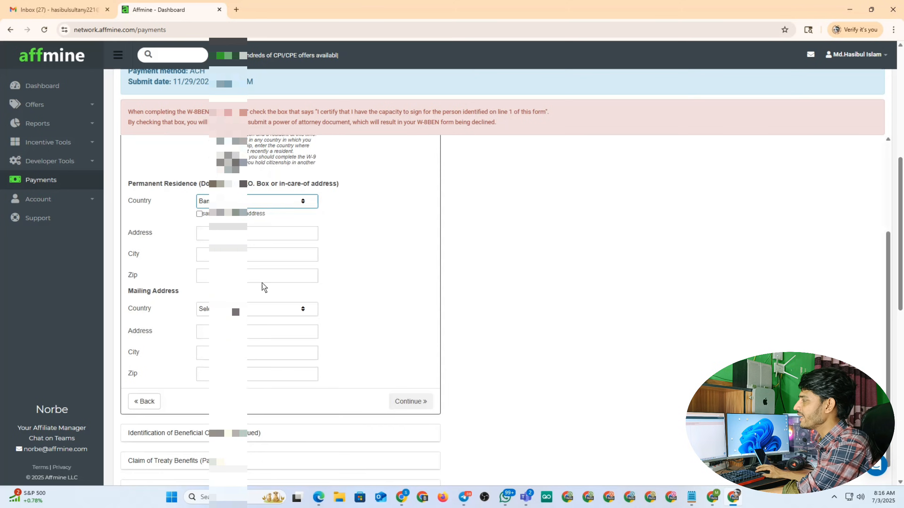
click(199, 214)
Set the mailing country to Bangladesh, mark it same as residence, and continue
scroll(274, 287, down, 2)
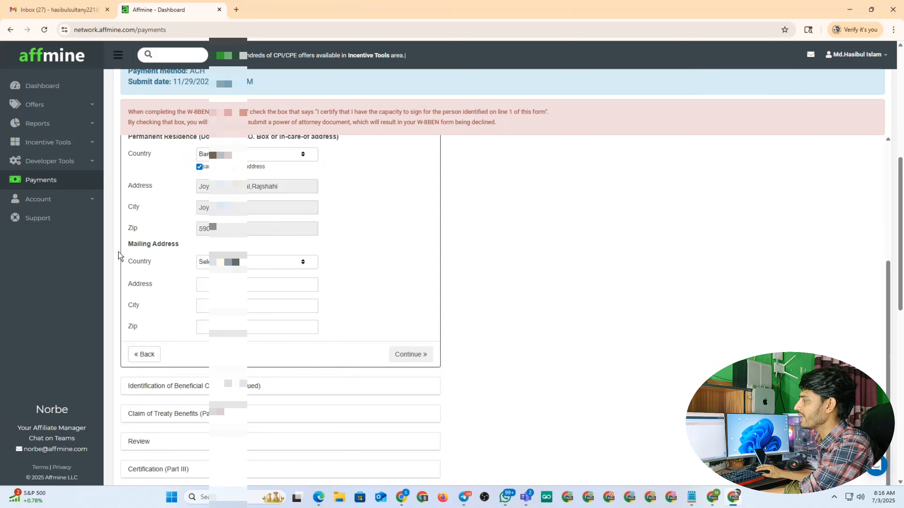
click(245, 263)
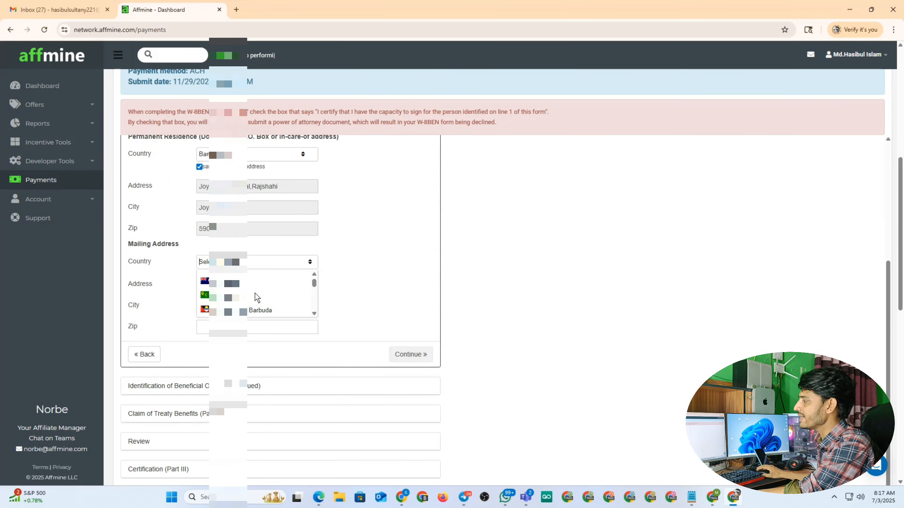
scroll(255, 293, down, 5)
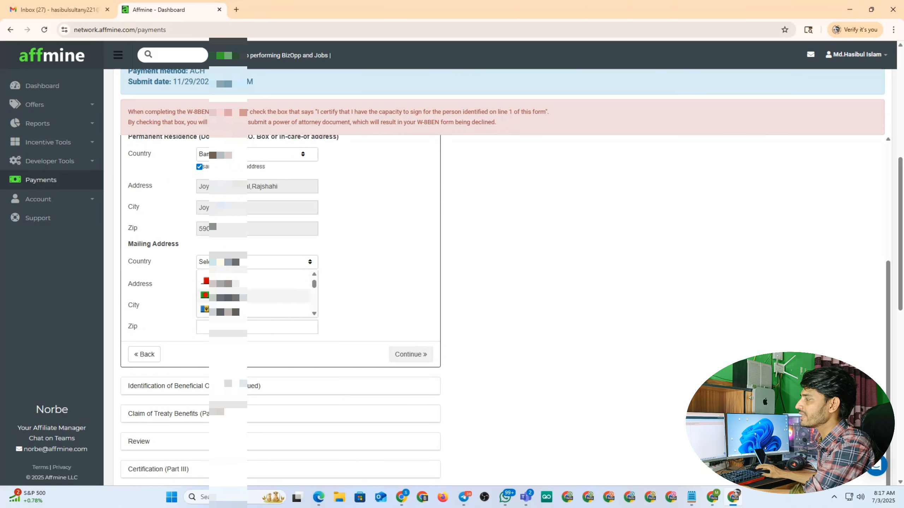
click(254, 297)
click(199, 274)
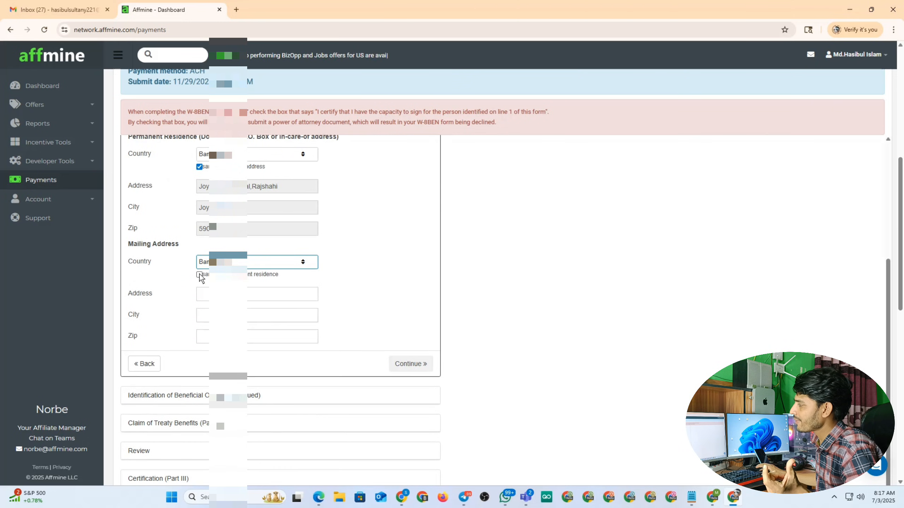
scroll(376, 230, down, 3)
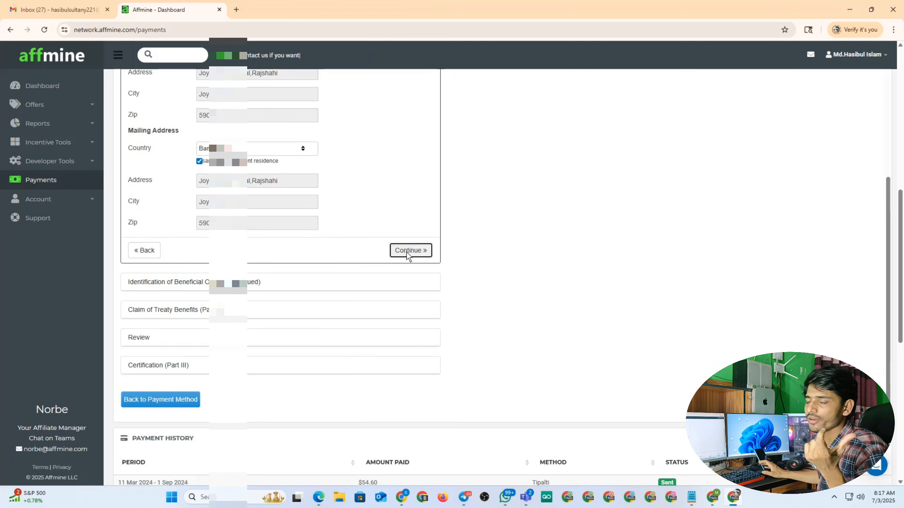
click(406, 251)
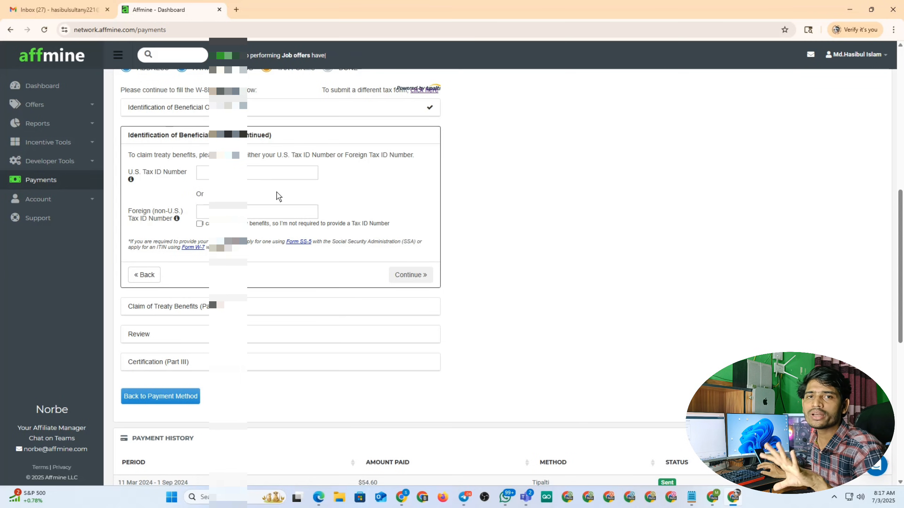
Declare no Tax ID Number is required and continue to treaty benefits
click(199, 224)
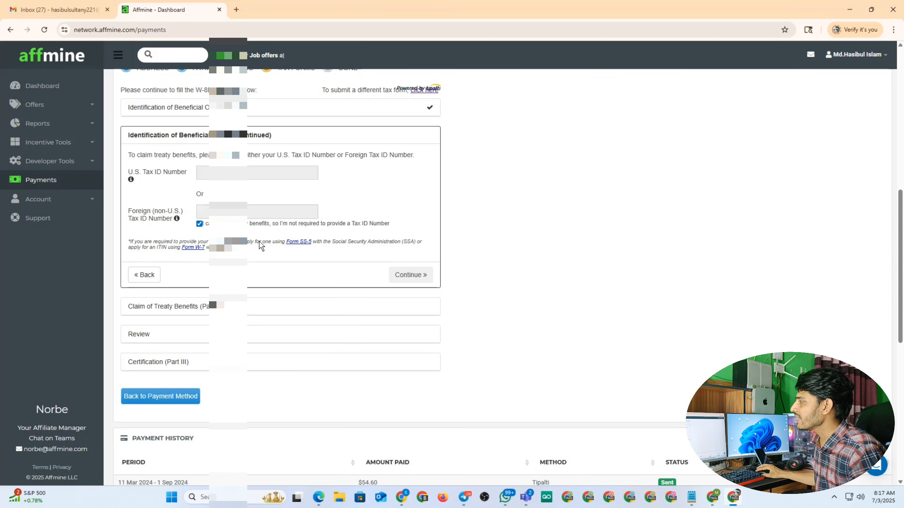
click(411, 274)
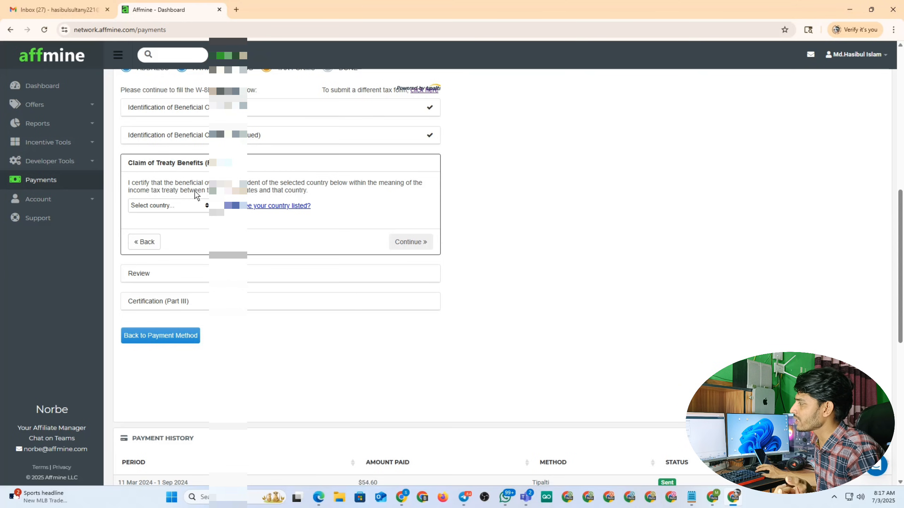
Claim treaty benefits for Bangladesh, confirm the dialog, and accept the review step
click(192, 206)
scroll(178, 238, down, 3)
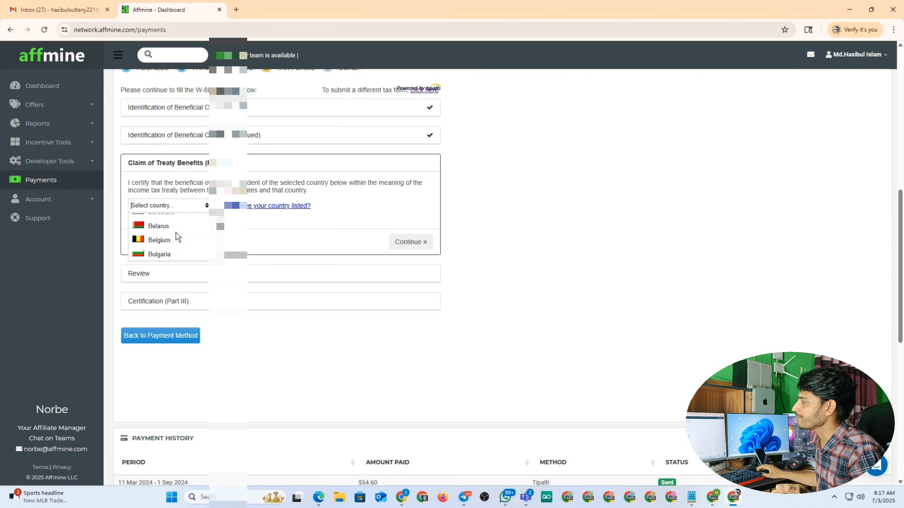
scroll(178, 238, up, 3)
click(161, 242)
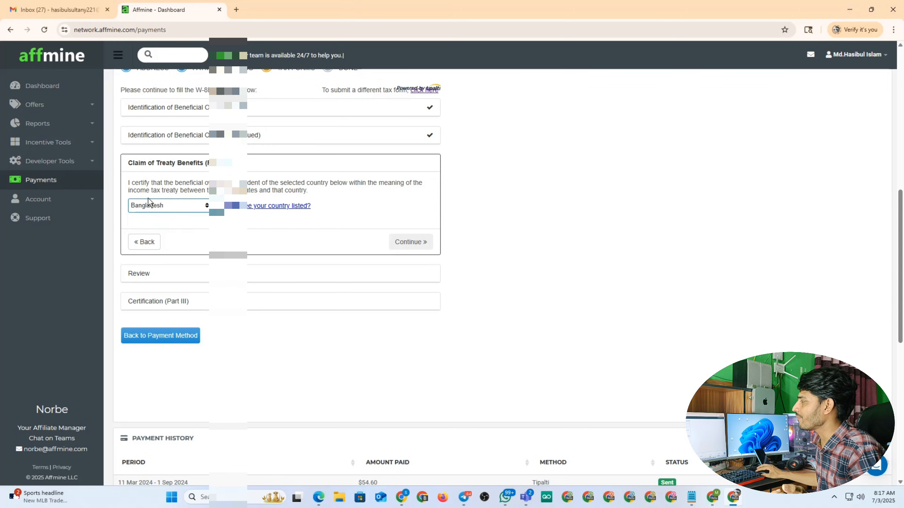
click(409, 242)
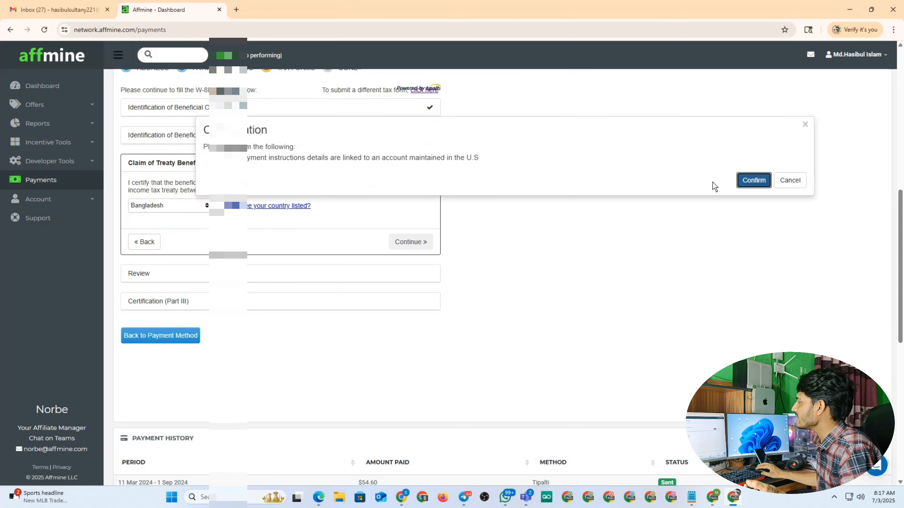
click(756, 182)
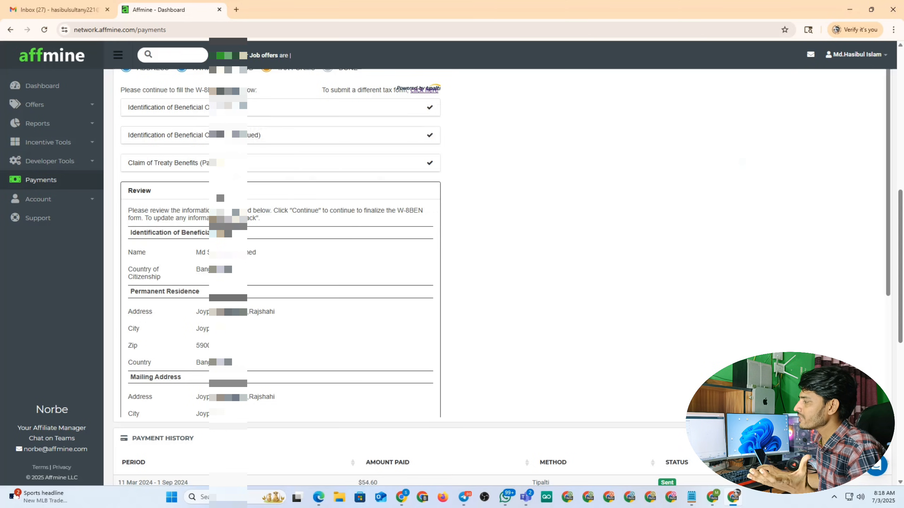
scroll(360, 282, down, 5)
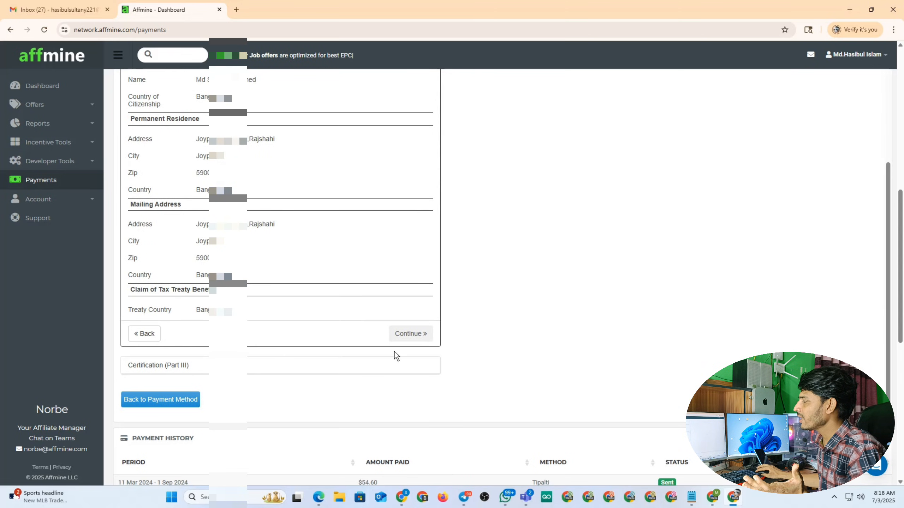
click(403, 333)
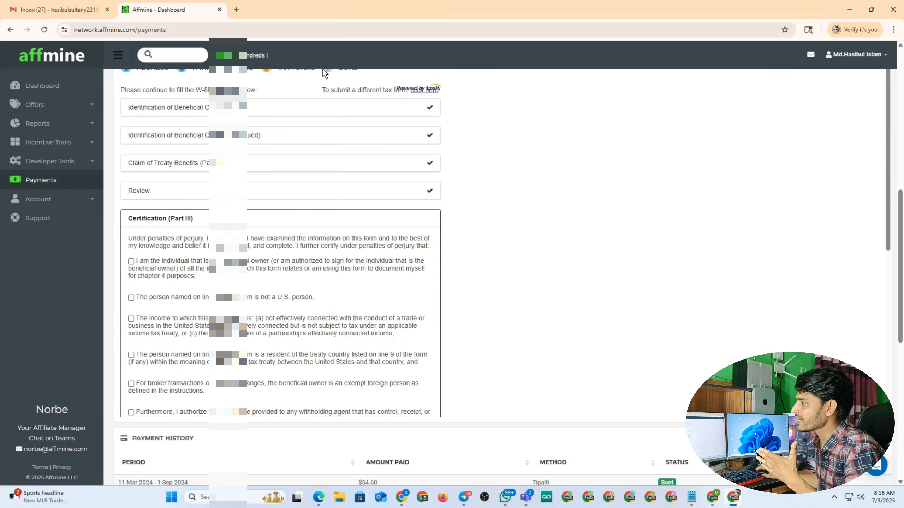
Tick the beneficial owner, treaty residence, broker and withholding-agent certification boxes
scroll(350, 264, down, 1)
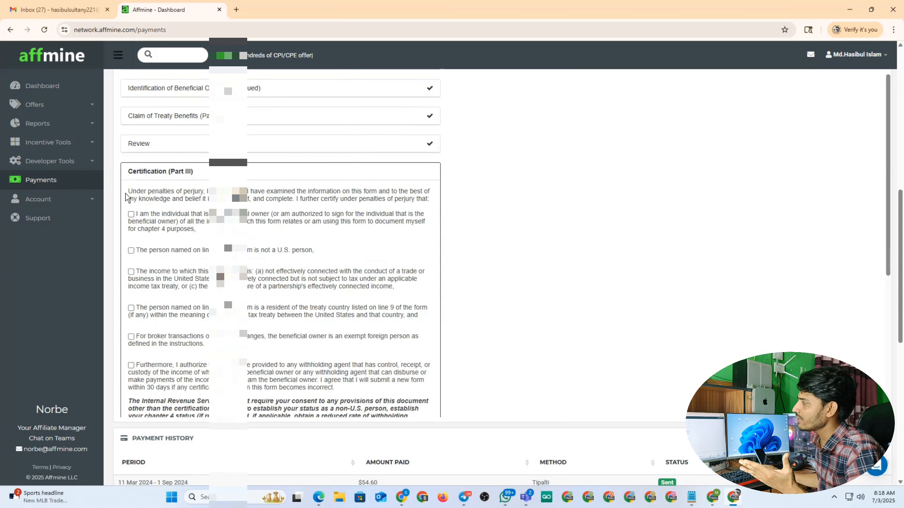
click(134, 215)
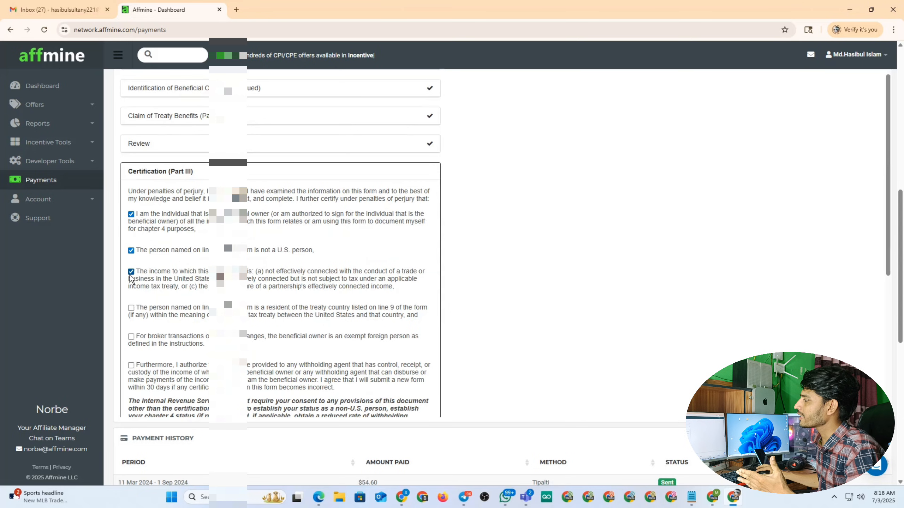
click(131, 308)
scroll(143, 279, down, 3)
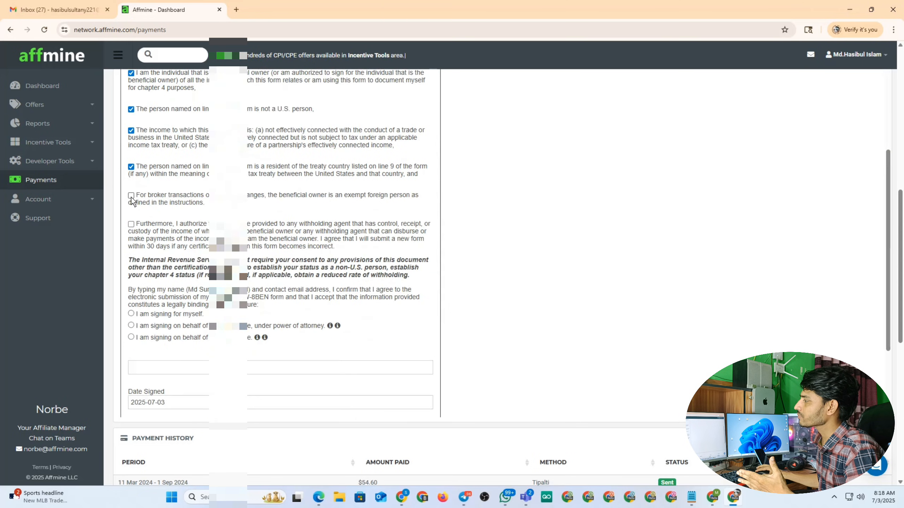
click(131, 195)
click(131, 224)
scroll(135, 227, down, 1)
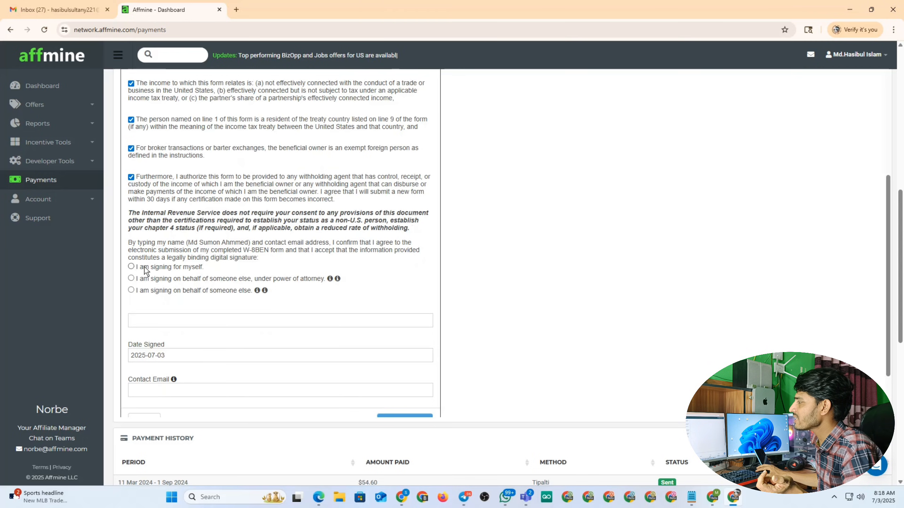
Choose signing for myself, autofill the signer's name, and check the Google account in Gmail
click(131, 267)
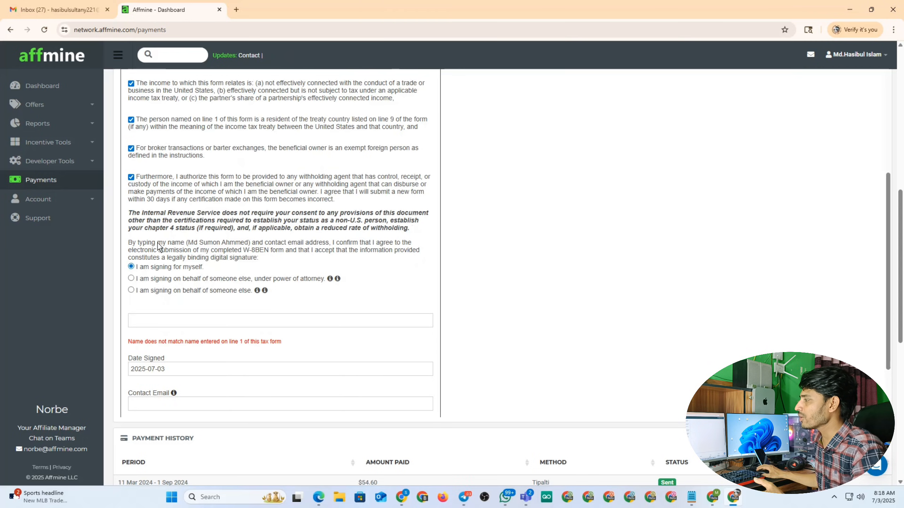
scroll(197, 287, down, 1)
click(162, 274)
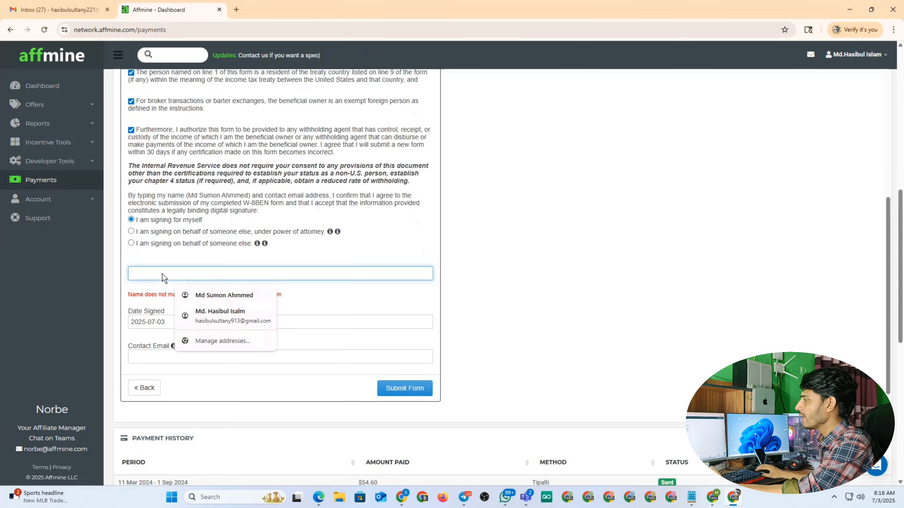
text(Md S)
key(Down)
key(Return)
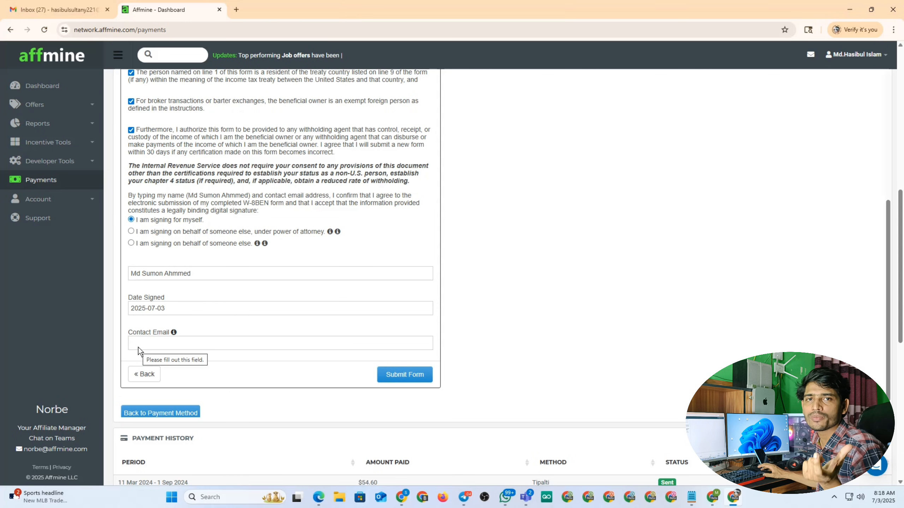
click(58, 10)
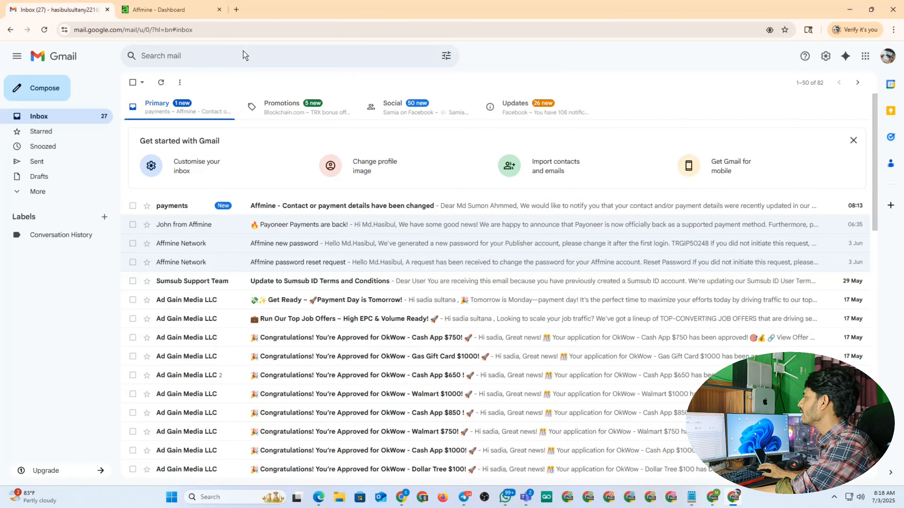
click(890, 57)
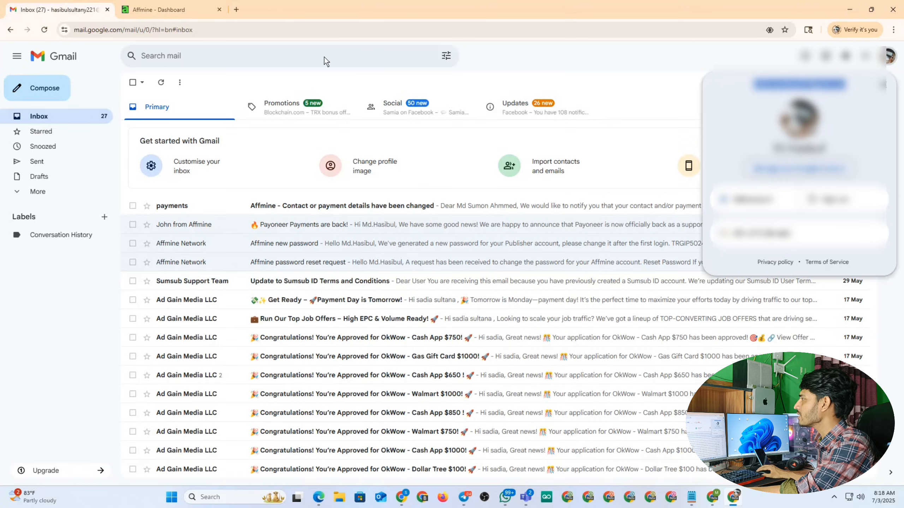
click(163, 9)
Autofill the contact email from saved suggestions and submit the W-8BEN
click(148, 344)
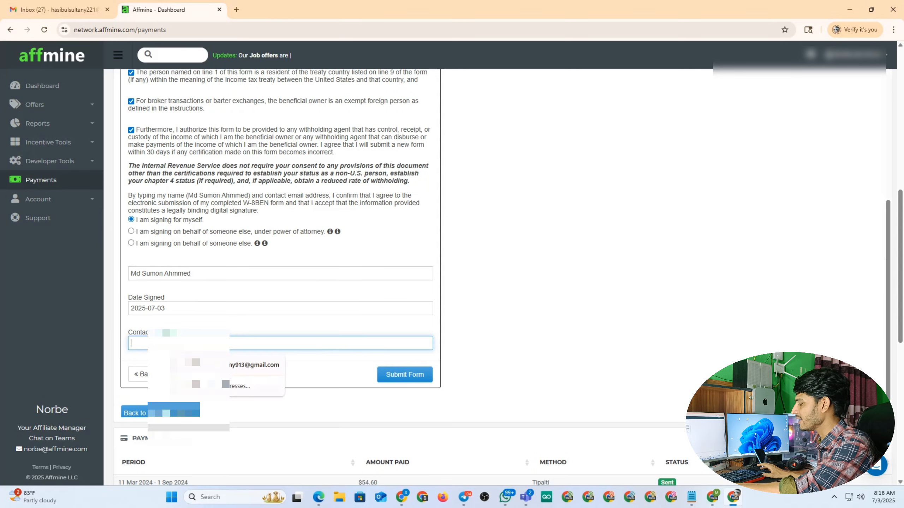
click(231, 365)
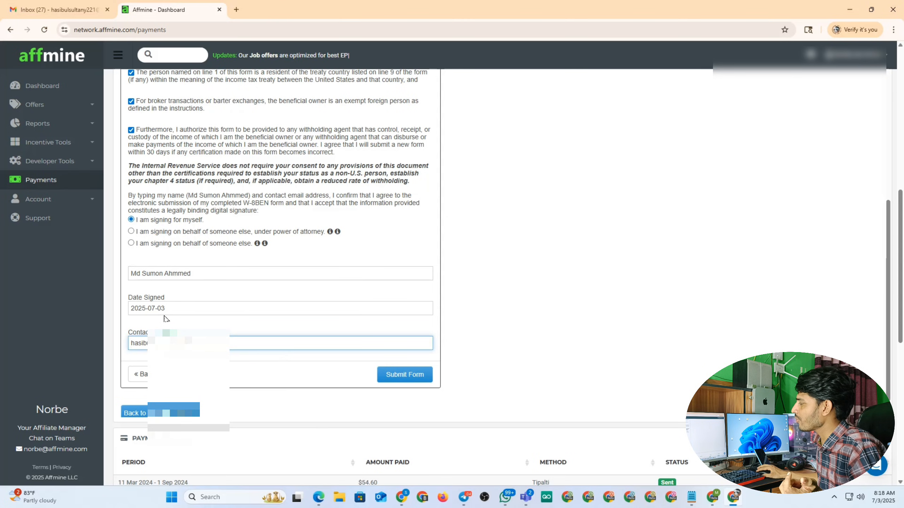
click(394, 376)
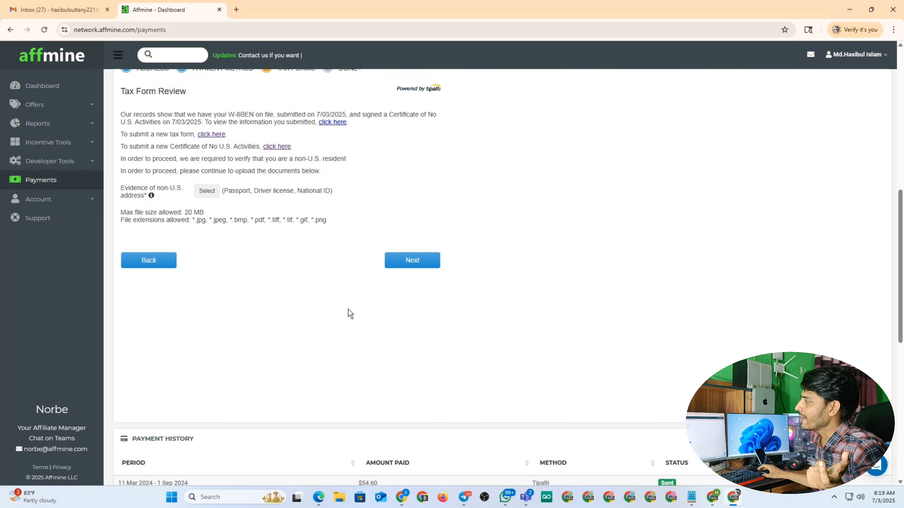
Select National ID as the evidence of non-U.S. address and bring up the file chooser
scroll(361, 295, up, 1)
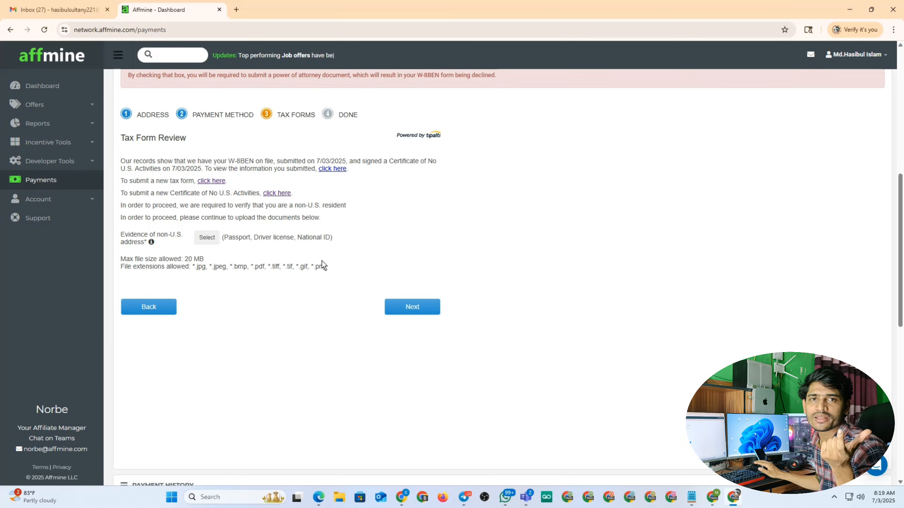
click(208, 240)
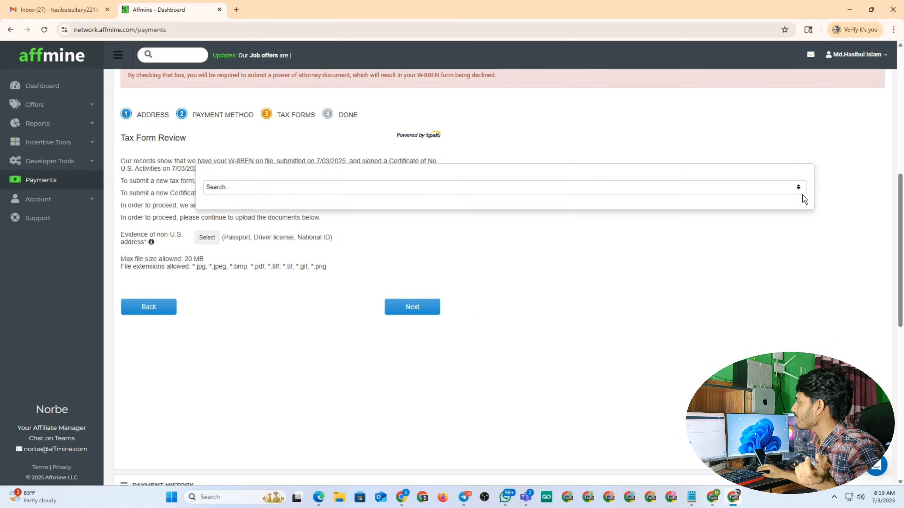
click(798, 187)
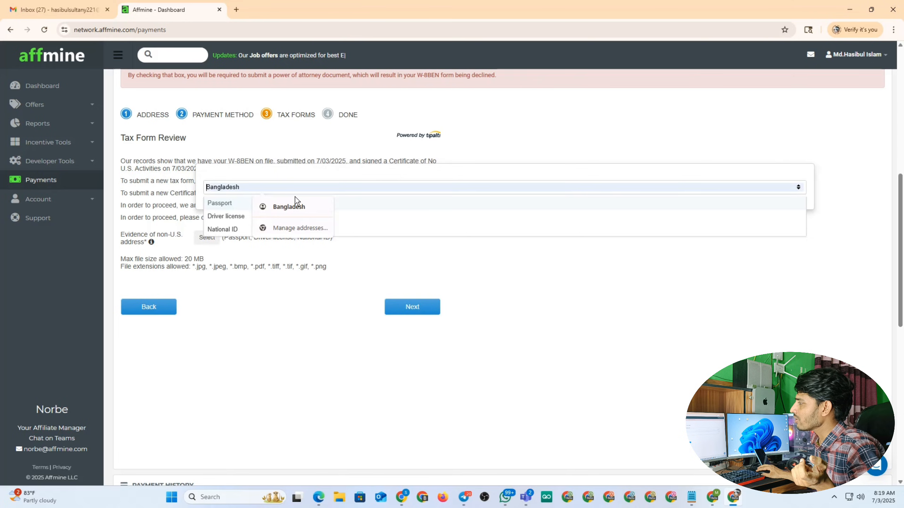
click(223, 229)
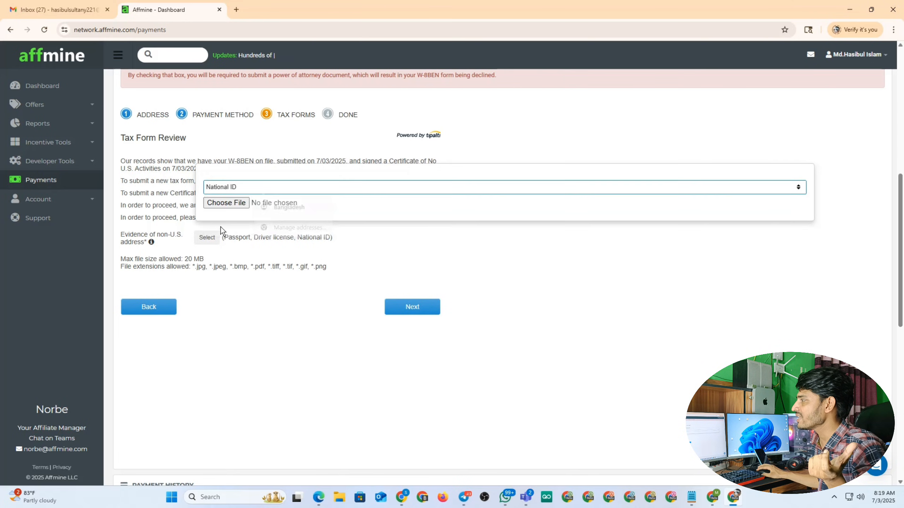
click(225, 203)
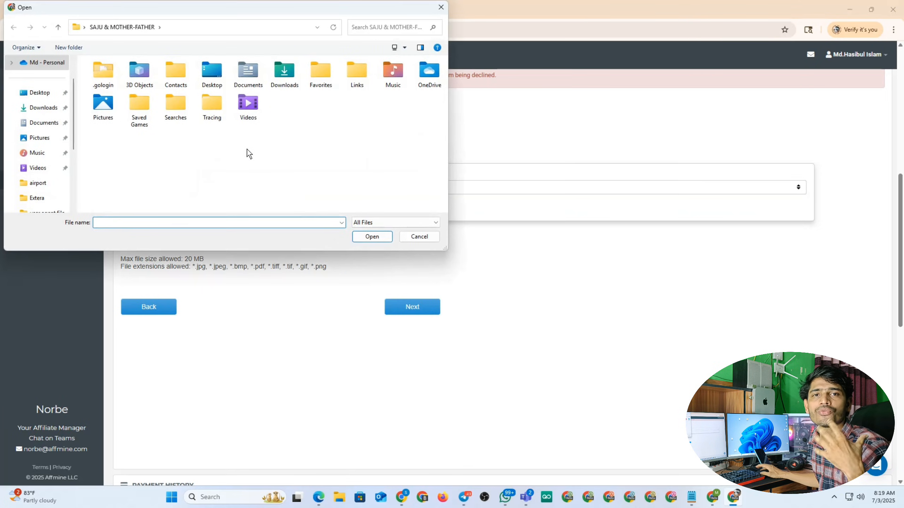
Upload photo_2025-07-03_07-51-08.jpg from the Desktop as the national ID proof
click(39, 93)
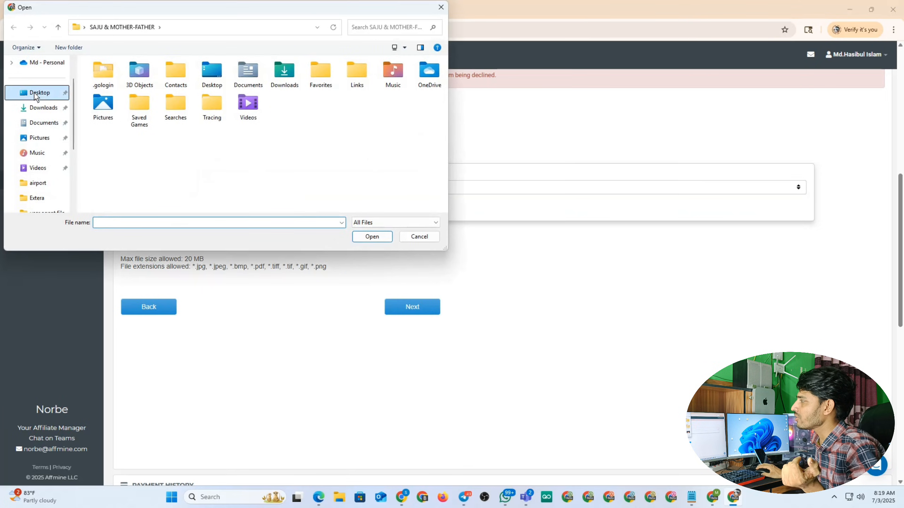
scroll(279, 114, down, 2)
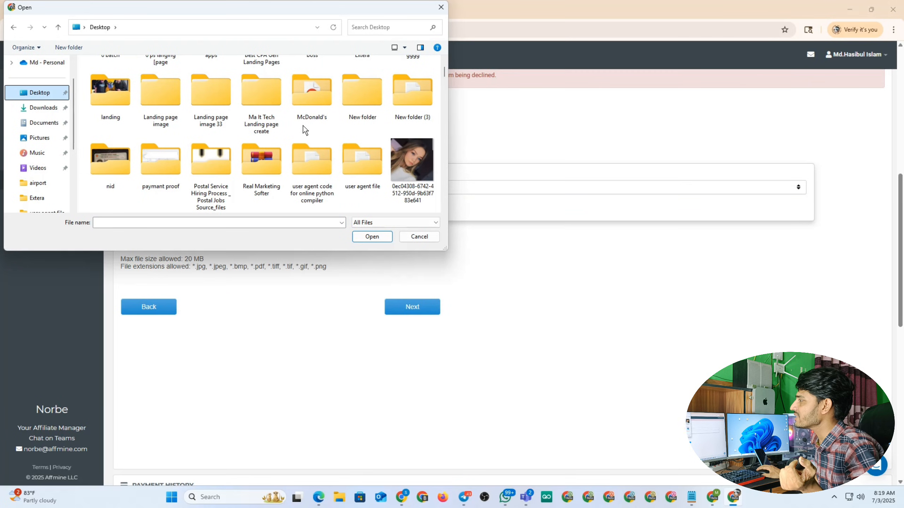
scroll(303, 125, down, 3)
scroll(295, 134, down, 5)
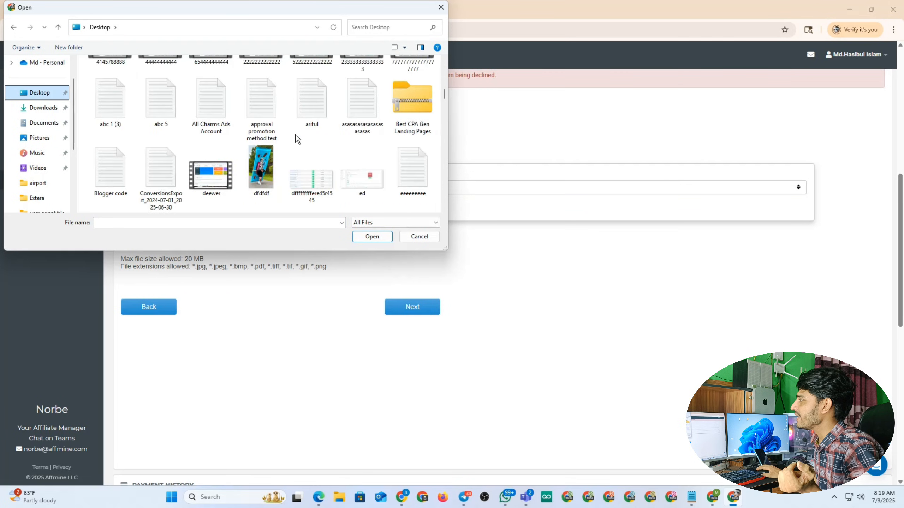
scroll(287, 138, down, 4)
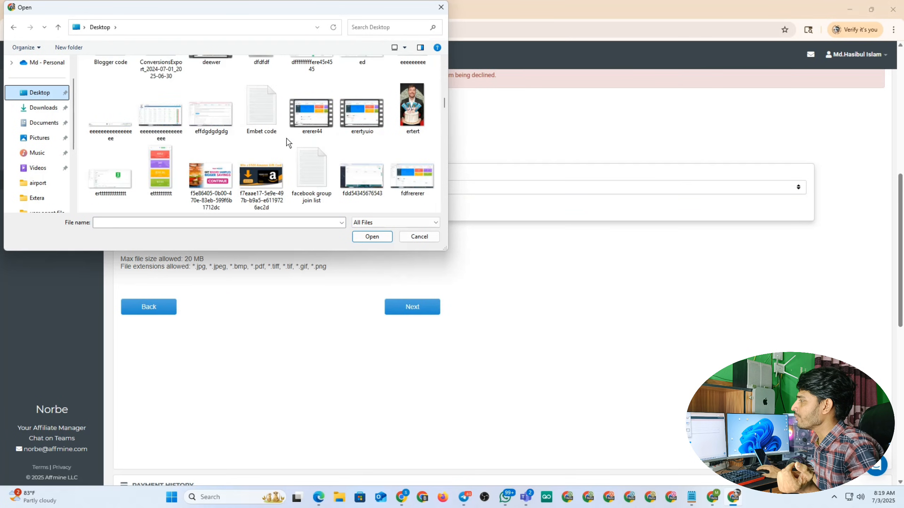
scroll(287, 139, down, 2)
scroll(286, 139, down, 8)
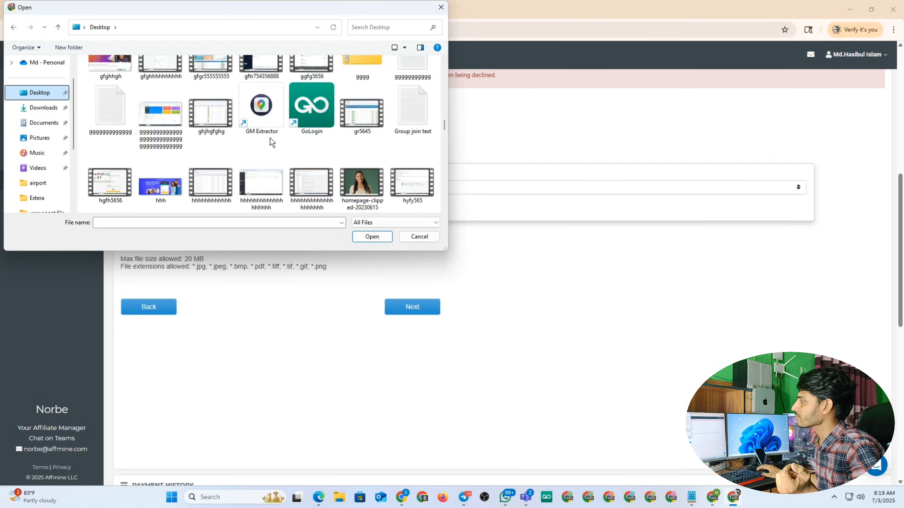
scroll(265, 138, down, 10)
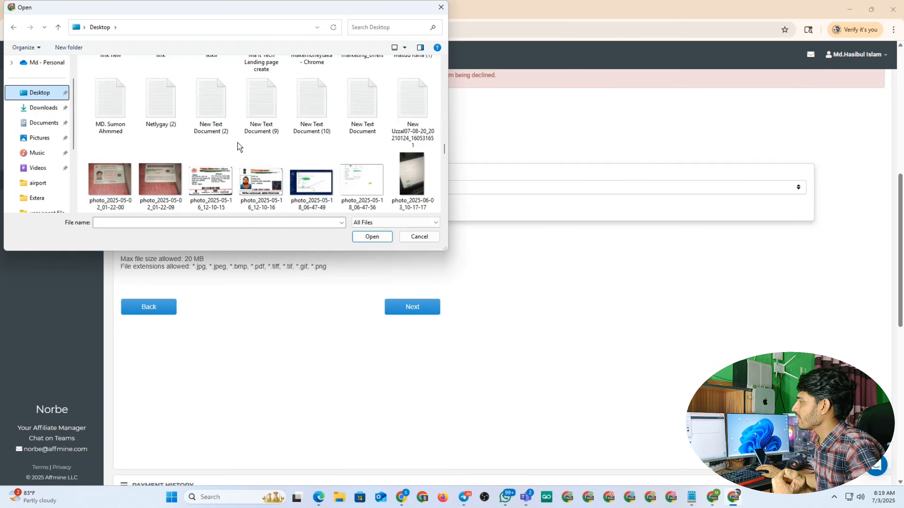
scroll(274, 141, down, 3)
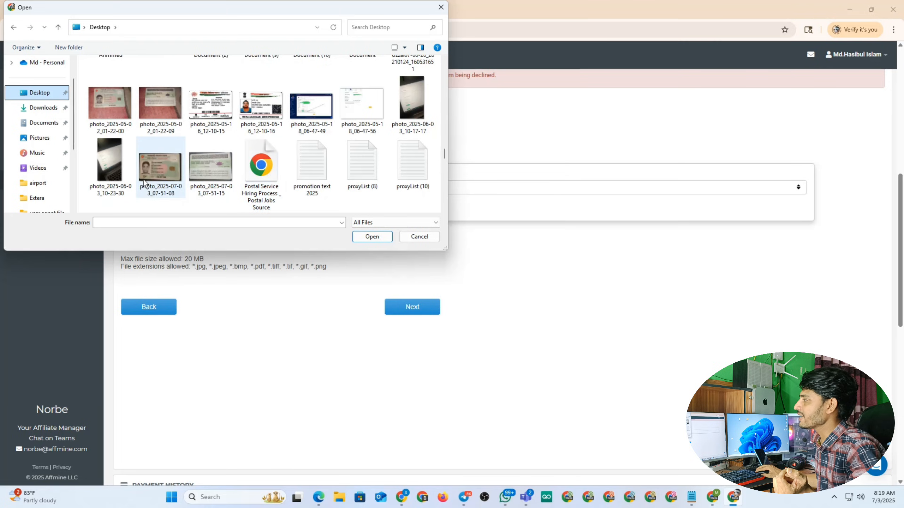
click(161, 169)
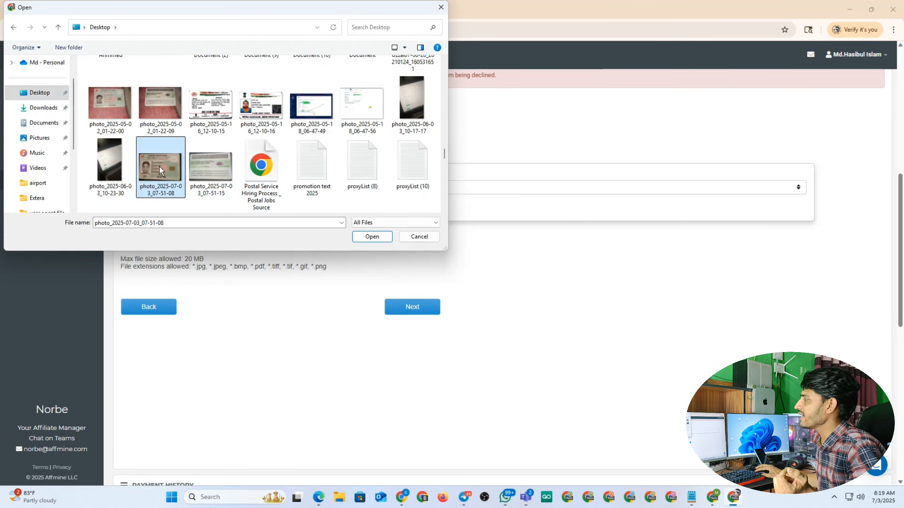
click(369, 238)
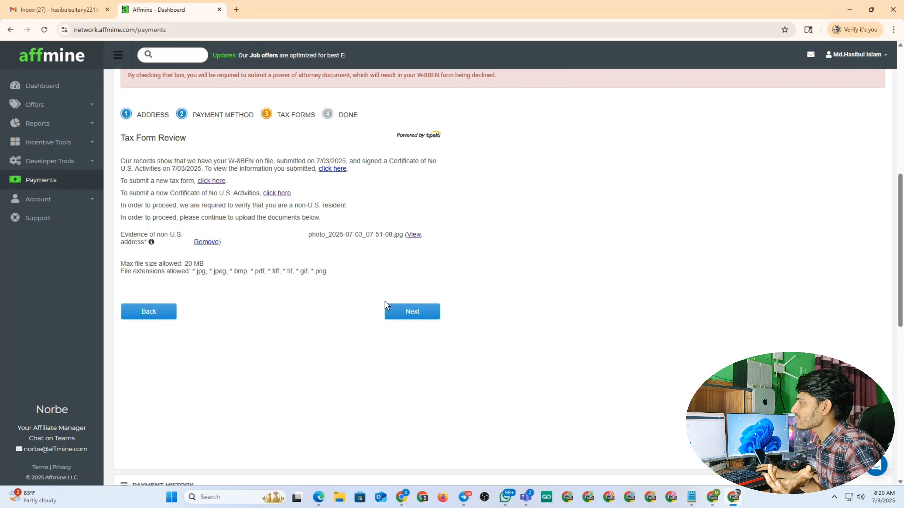
Advance from Tax Form Review to the Done step, then leave the completion page
click(415, 308)
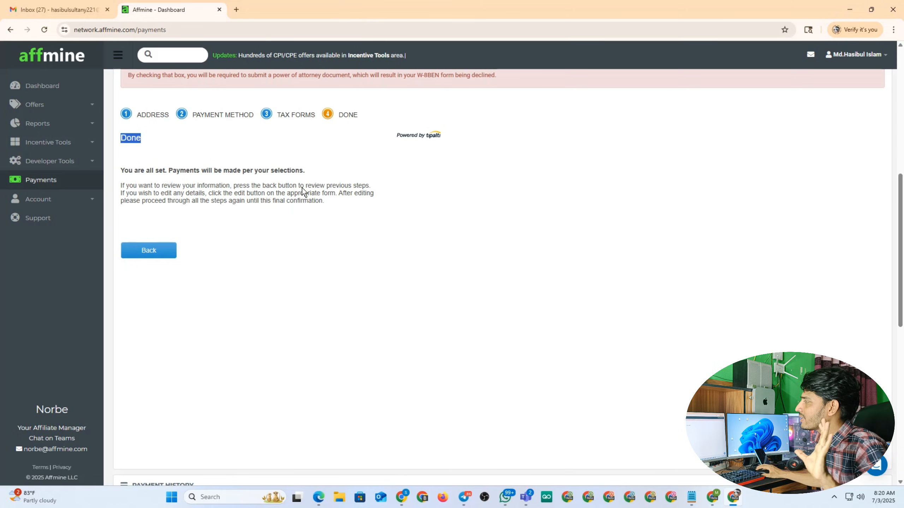
click(138, 257)
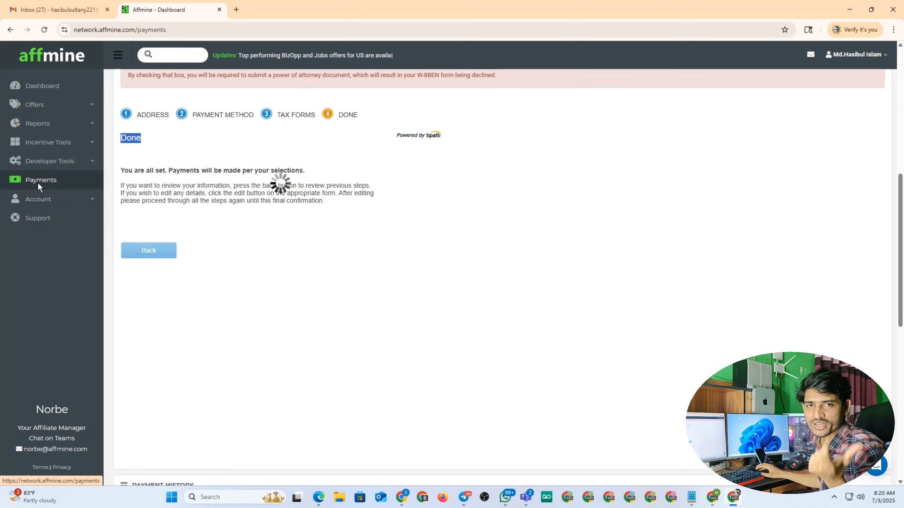
Reload the Payments page and highlight the PAYABLE status with the ACH method
click(48, 181)
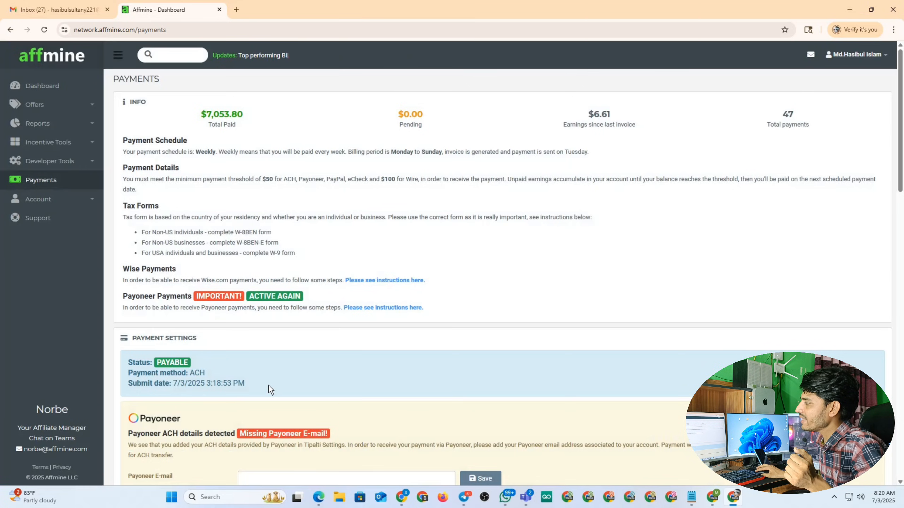
mouse_move(201, 363)
mouse_down()
mouse_move(164, 364)
mouse_move(200, 368)
mouse_up()
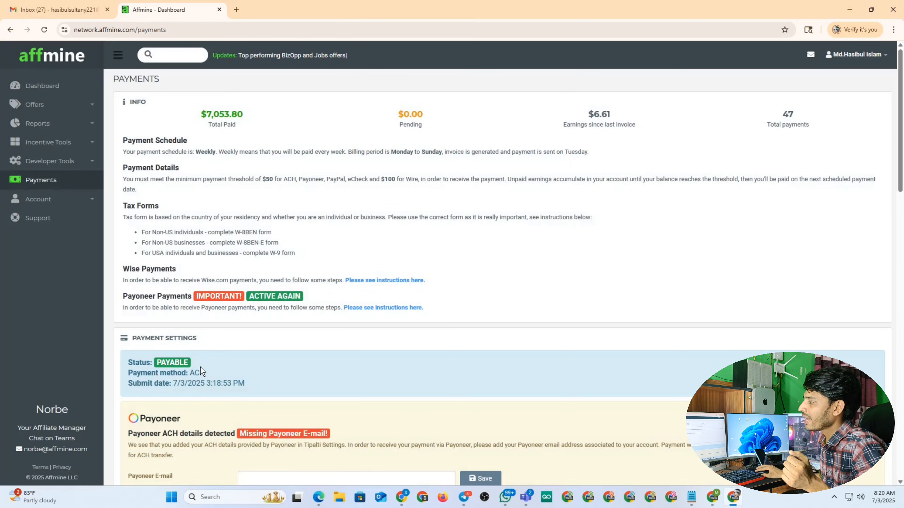